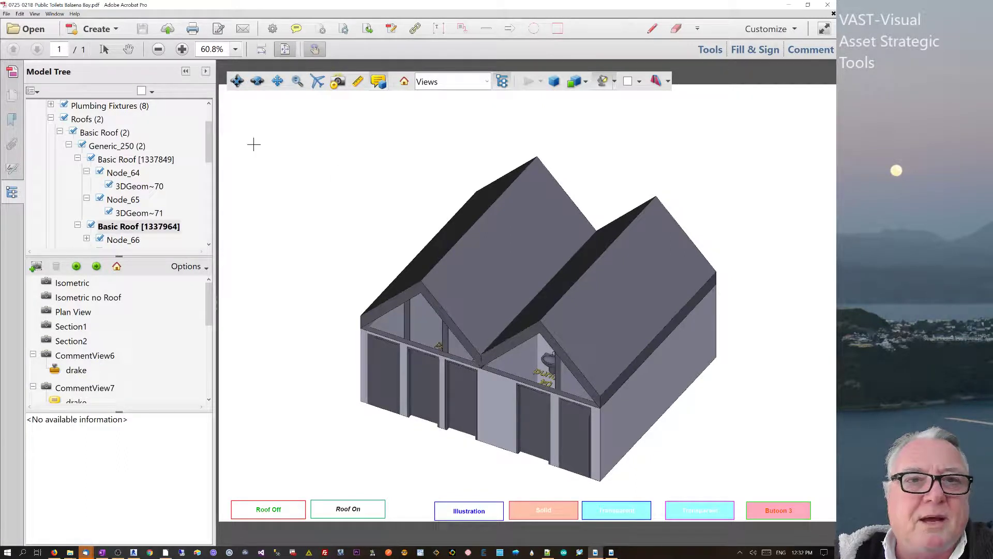
Step: Switch to the Select tool, clearing the current roof selection
{"action": "left_click", "coordinate": [106, 48]}
{"action": "left_click", "coordinate": [106, 48]}
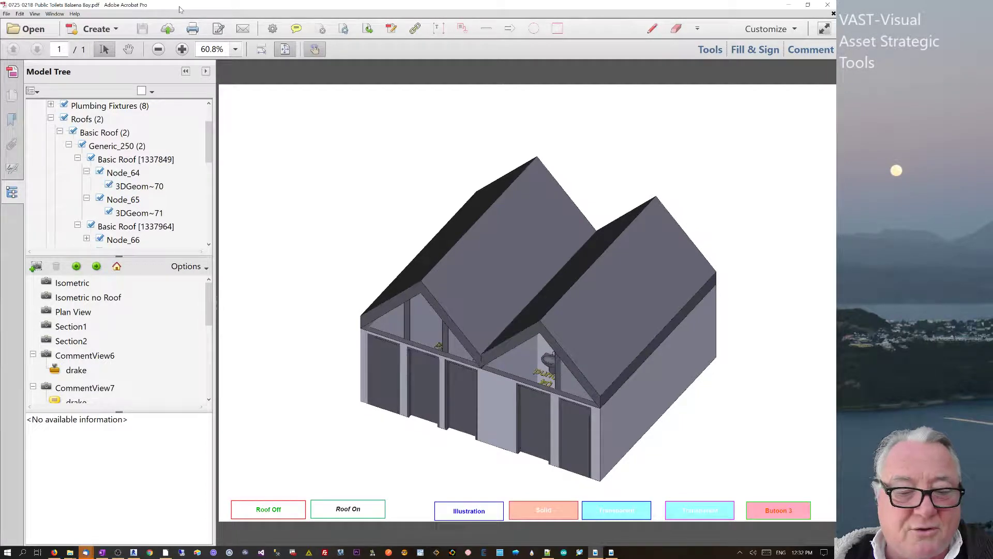
Step: Open the JavaScript preferences with Ctrl+K and close them without changes
{"action": "key", "text": "ctrl+k"}
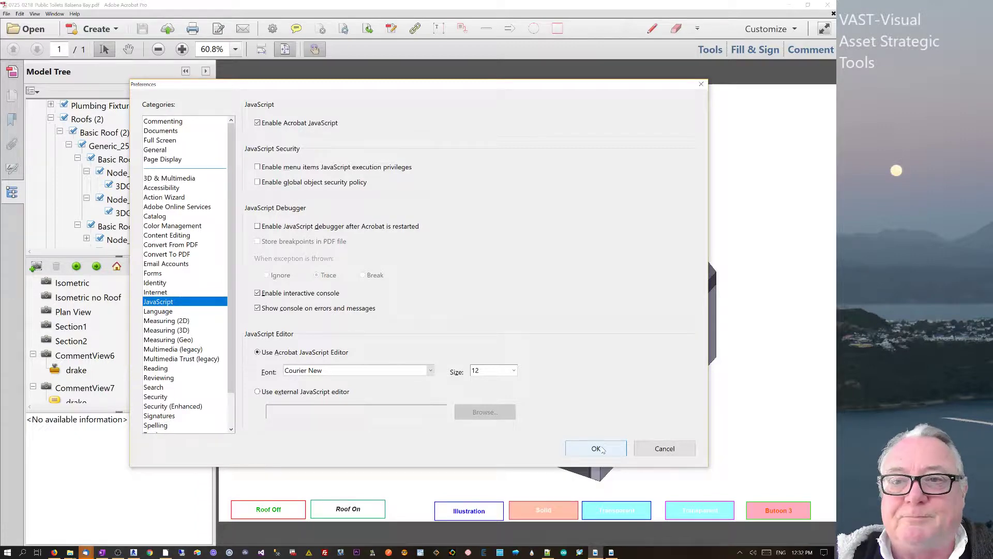
{"action": "left_click", "coordinate": [701, 85]}
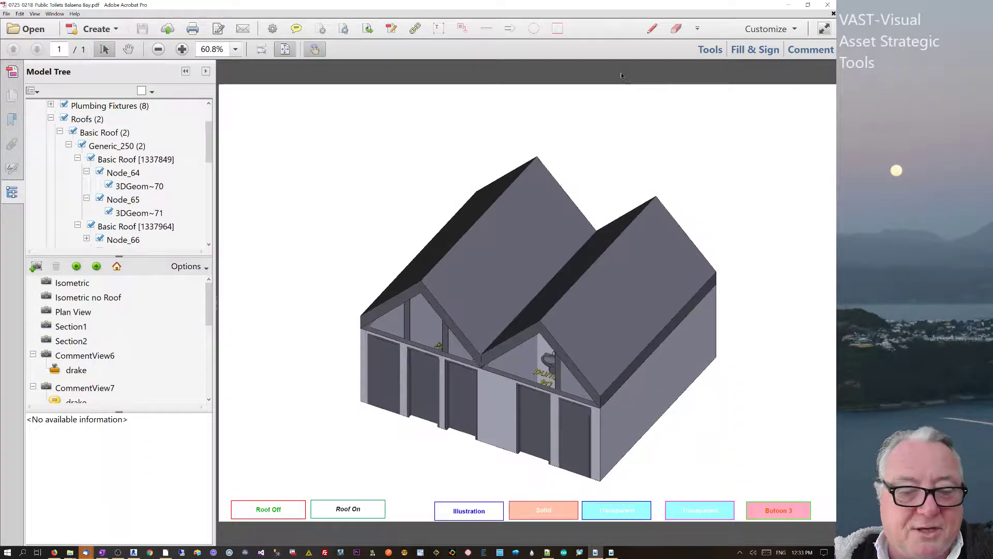
Step: Expand the JavaScript tools and delete the old mesh list and errors from the debugger console
{"action": "left_click", "coordinate": [713, 49]}
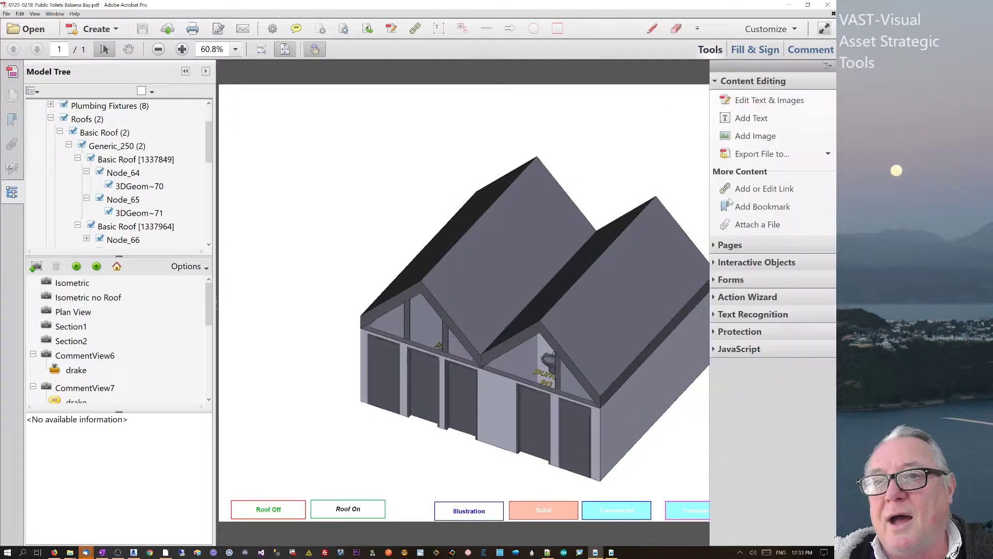
{"action": "left_click", "coordinate": [740, 349]}
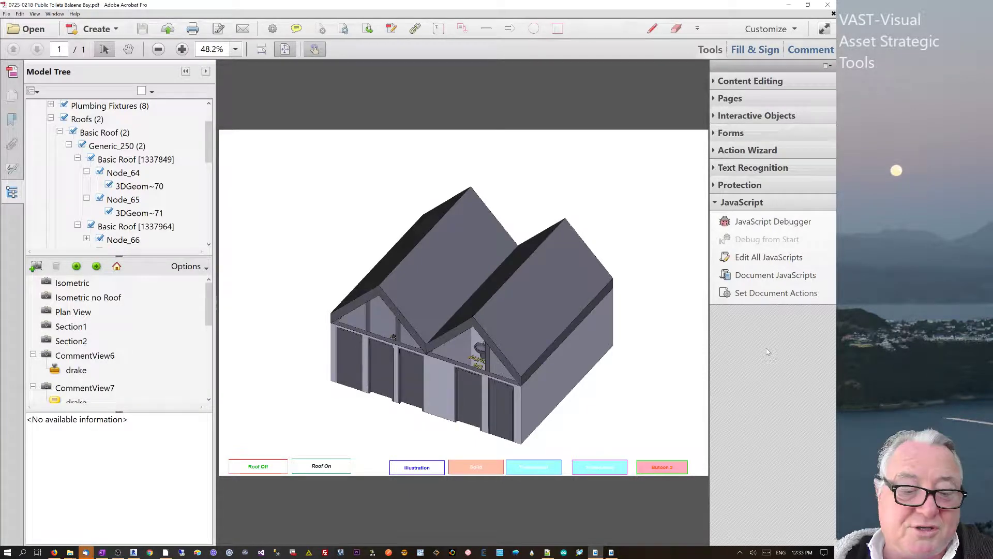
{"action": "key", "text": "ctrl+j"}
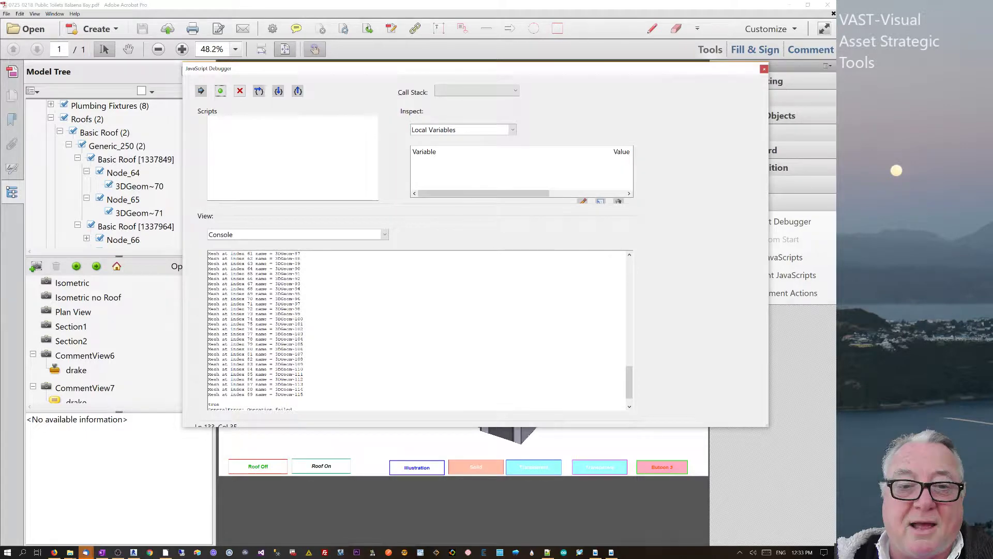
{"action": "scroll", "coordinate": [419, 331], "scroll_direction": "down", "scroll_amount": 2}
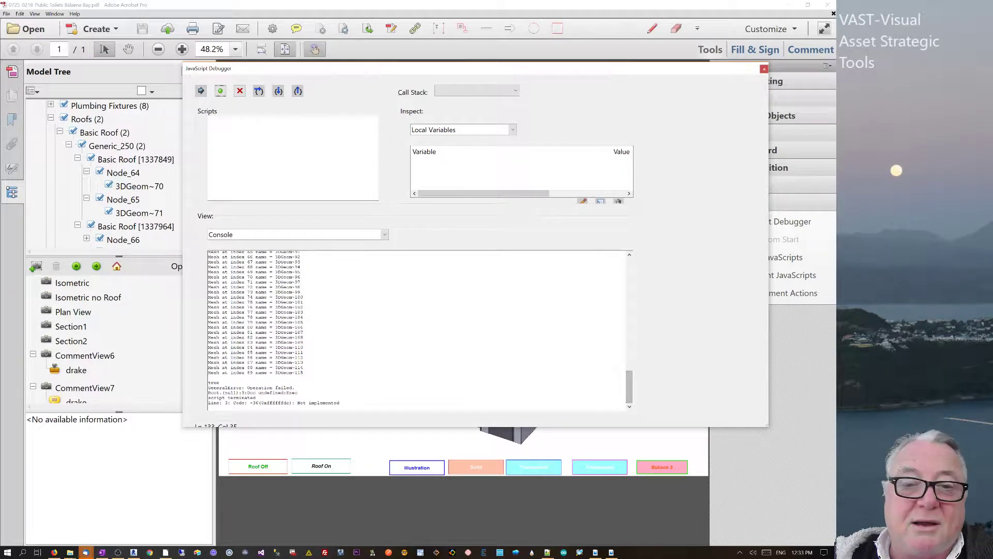
{"action": "left_click_drag", "start_coordinate": [339, 402], "coordinate": [208, 365]}
{"action": "key", "text": "Delete"}
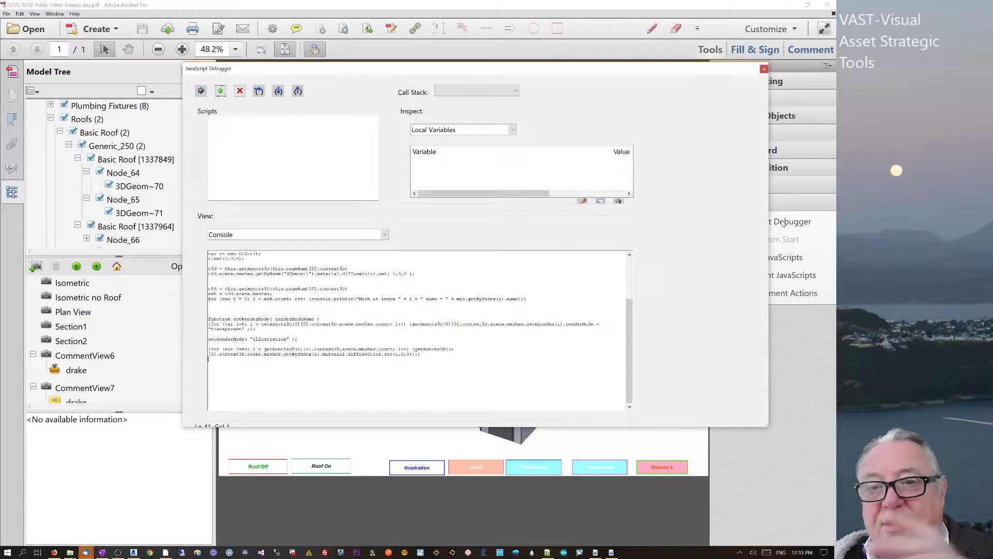
{"action": "left_click", "coordinate": [764, 69]}
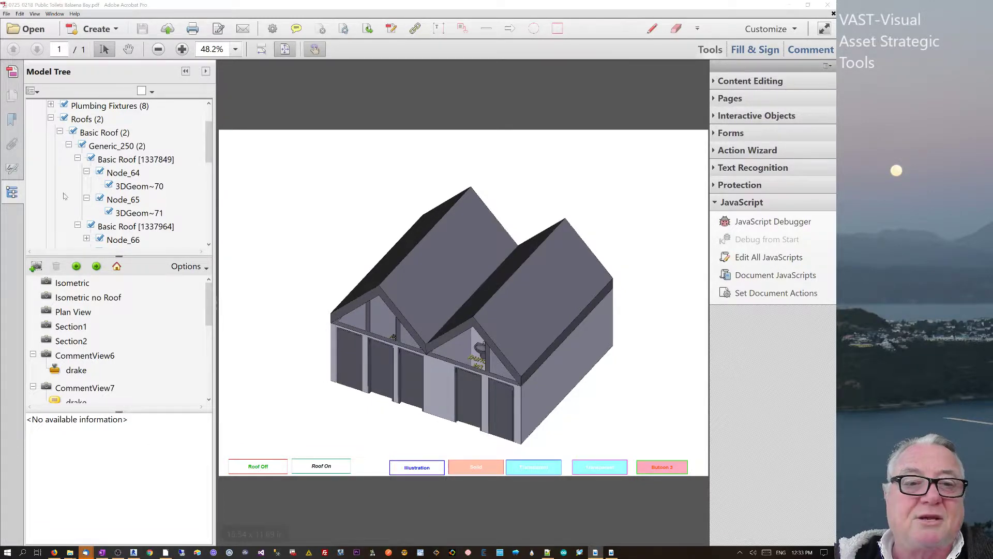
{"action": "left_click", "coordinate": [78, 284]}
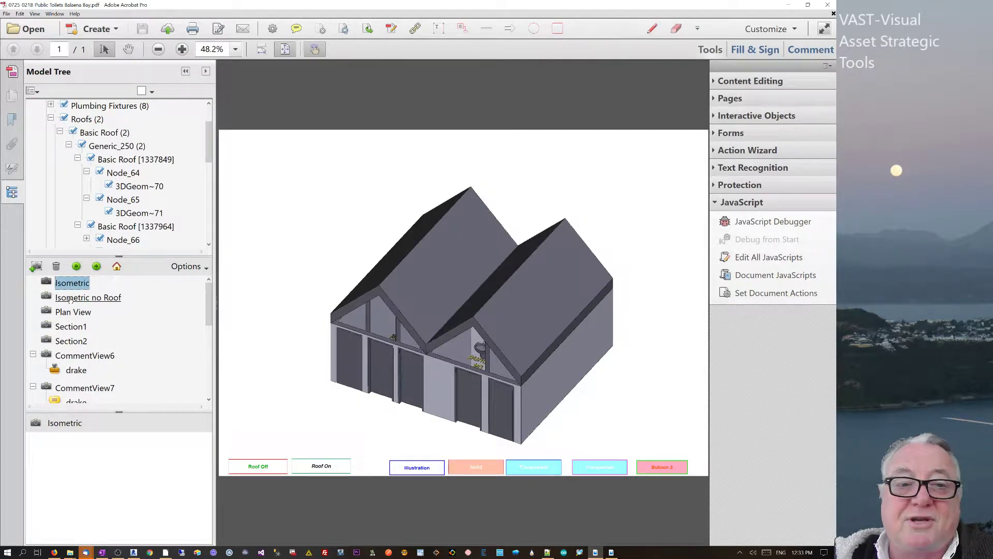
{"action": "left_click", "coordinate": [70, 299]}
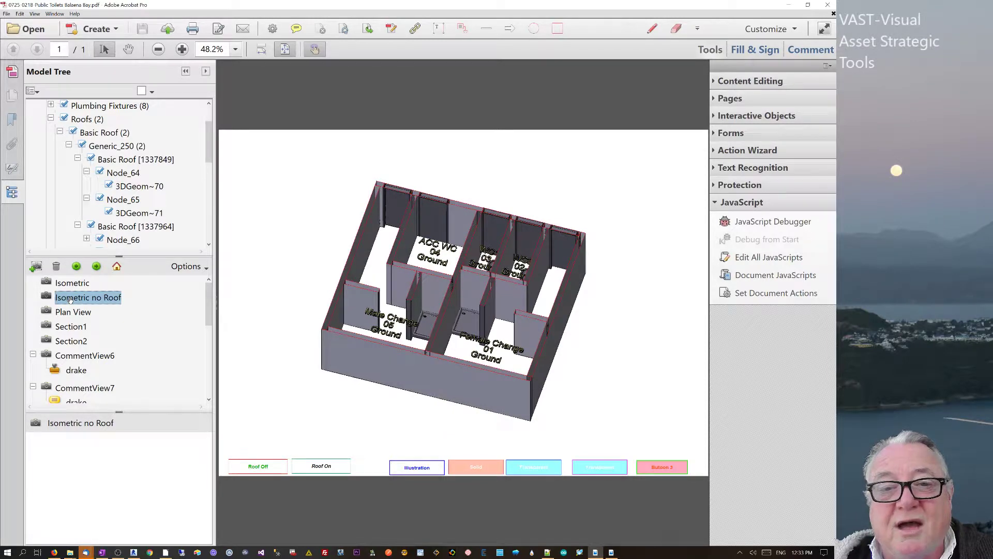
{"action": "left_click", "coordinate": [72, 313]}
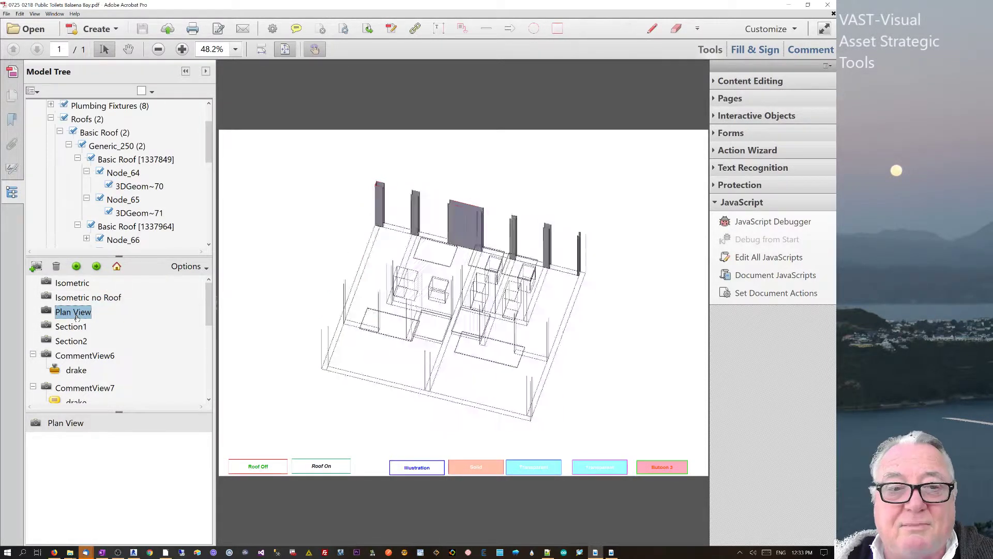
{"action": "left_click", "coordinate": [71, 327]}
{"action": "left_click", "coordinate": [68, 342]}
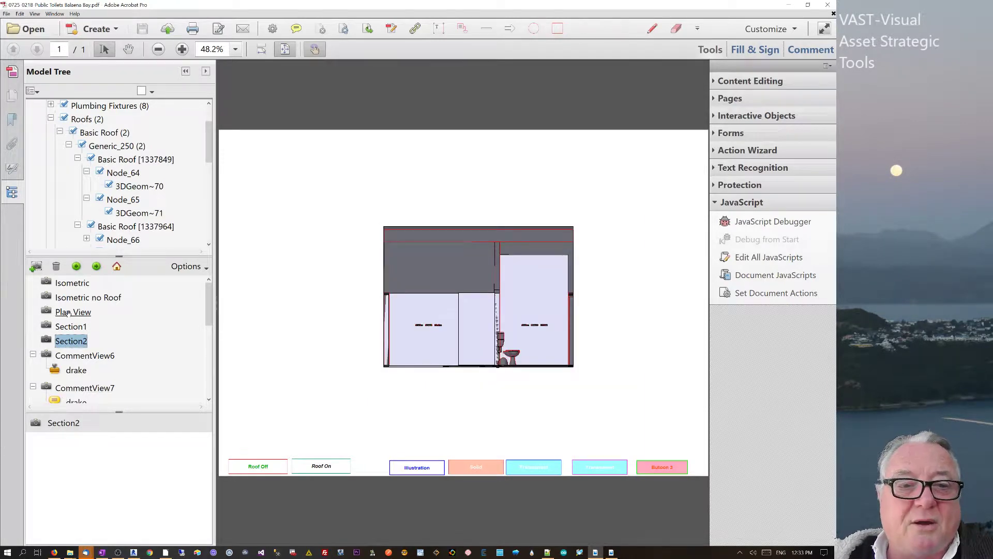
{"action": "left_click", "coordinate": [69, 284]}
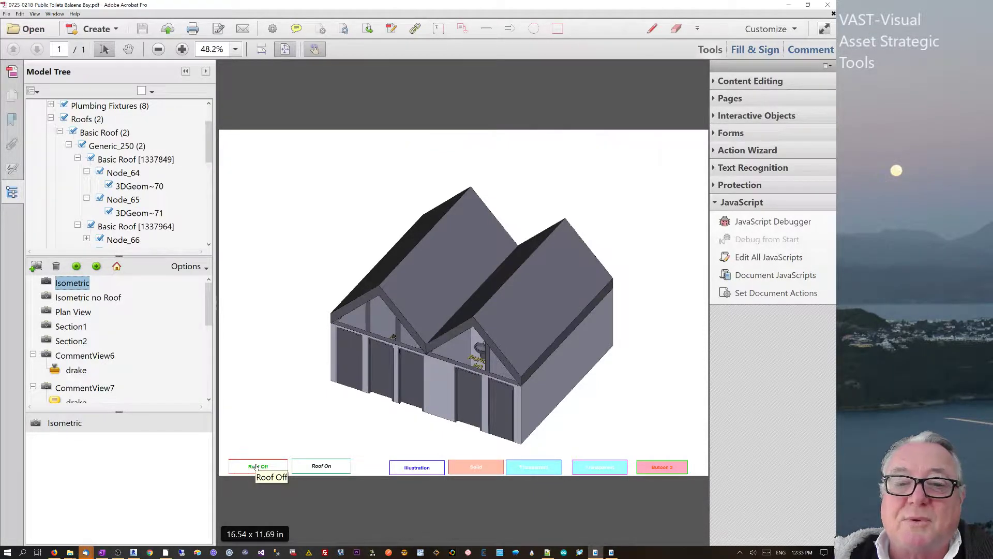
Step: Toggle Roof Off and Roof On, then isolate the left roof plane via Part Options
{"action": "left_click", "coordinate": [257, 467]}
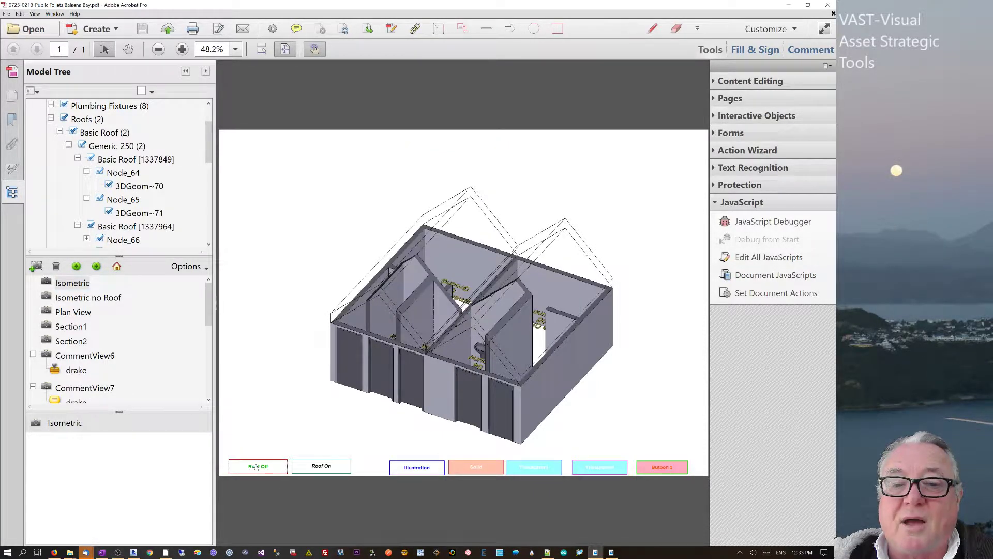
{"action": "left_click", "coordinate": [321, 466]}
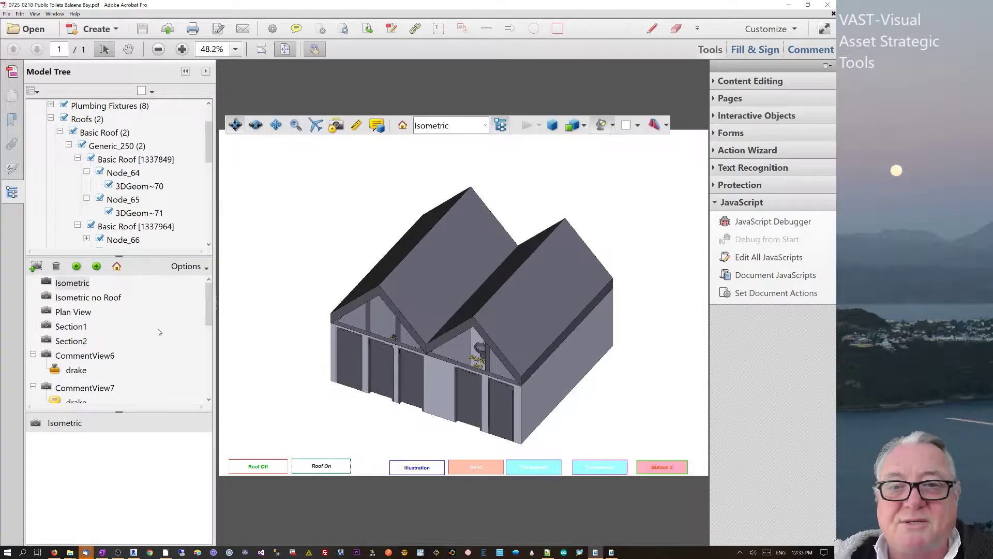
{"action": "left_click", "coordinate": [387, 292]}
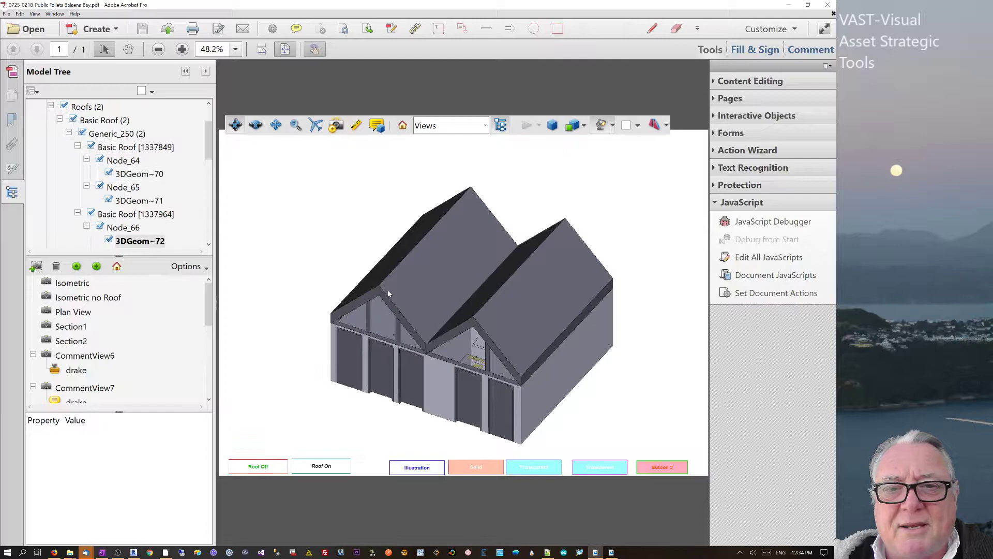
{"action": "right_click", "coordinate": [388, 292]}
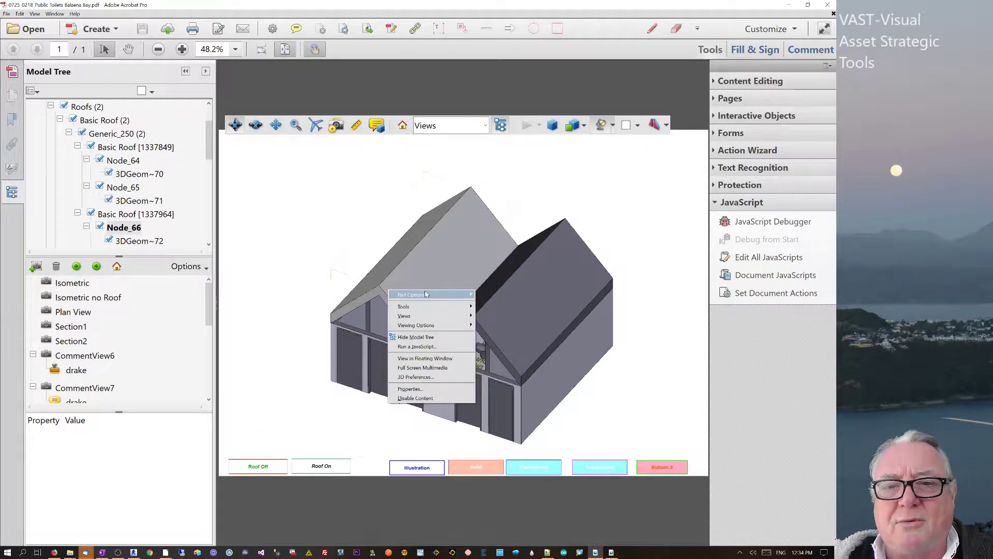
{"action": "mouse_move", "coordinate": [426, 294]}
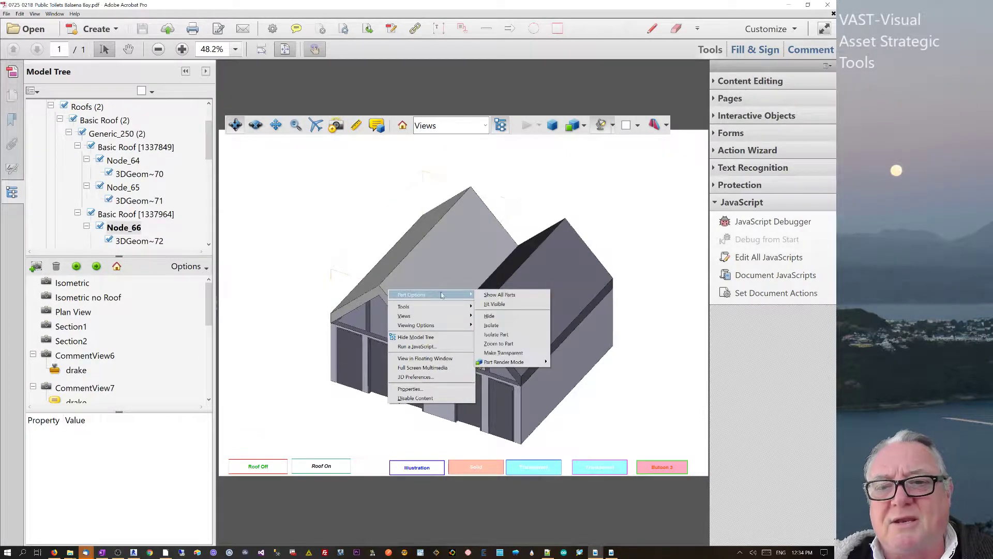
{"action": "left_click", "coordinate": [493, 324]}
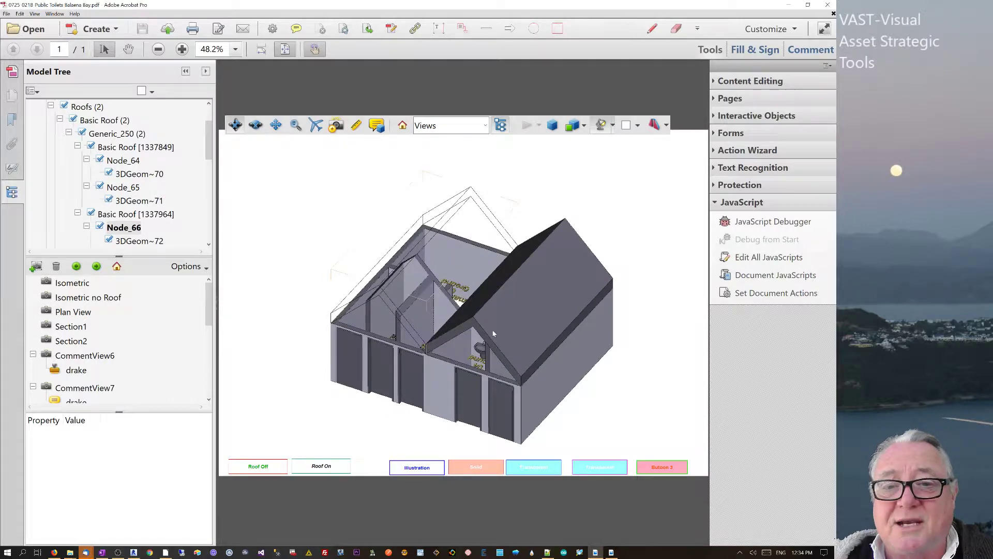
Step: Hide both right roof parts via Part Options, then restore the roof with Roof On
{"action": "left_click", "coordinate": [479, 324]}
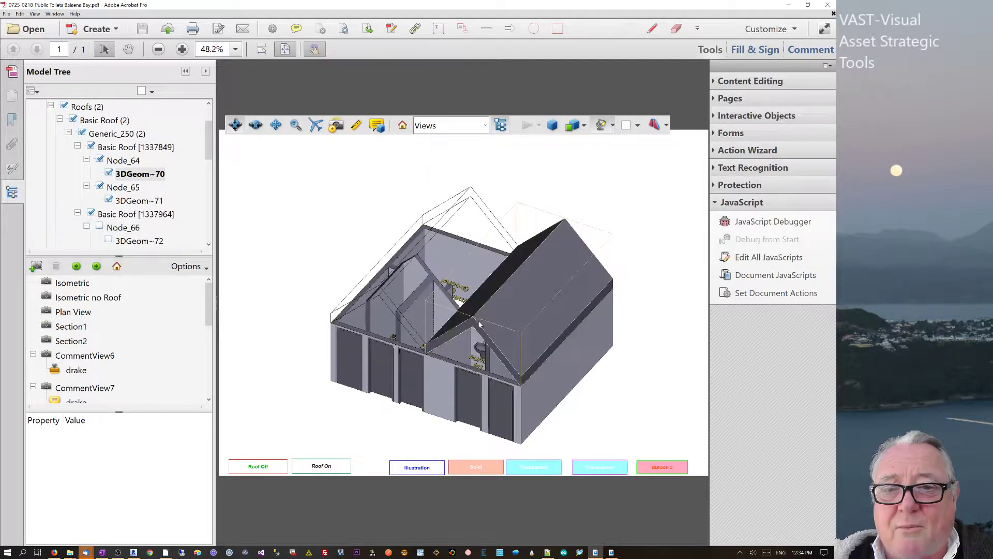
{"action": "right_click", "coordinate": [479, 324]}
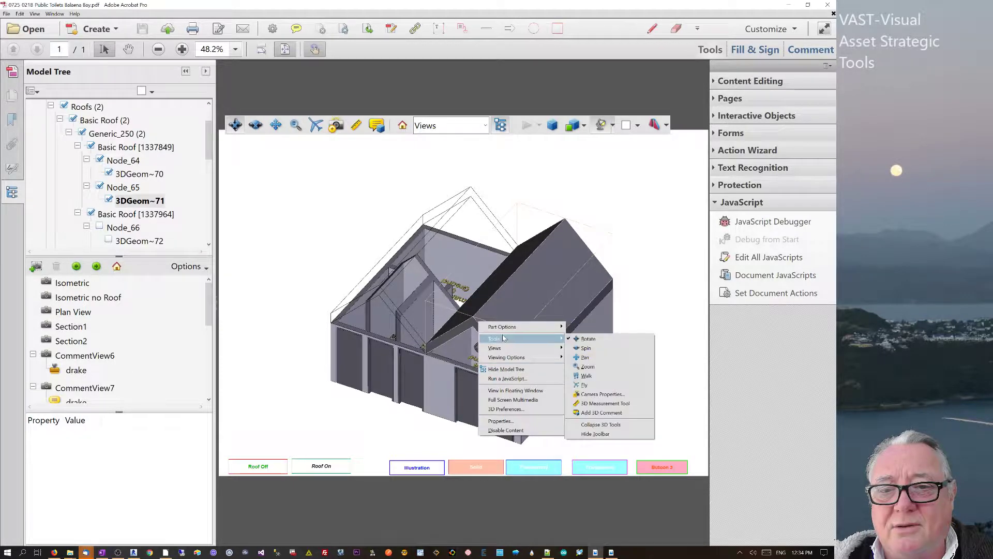
{"action": "mouse_move", "coordinate": [507, 330]}
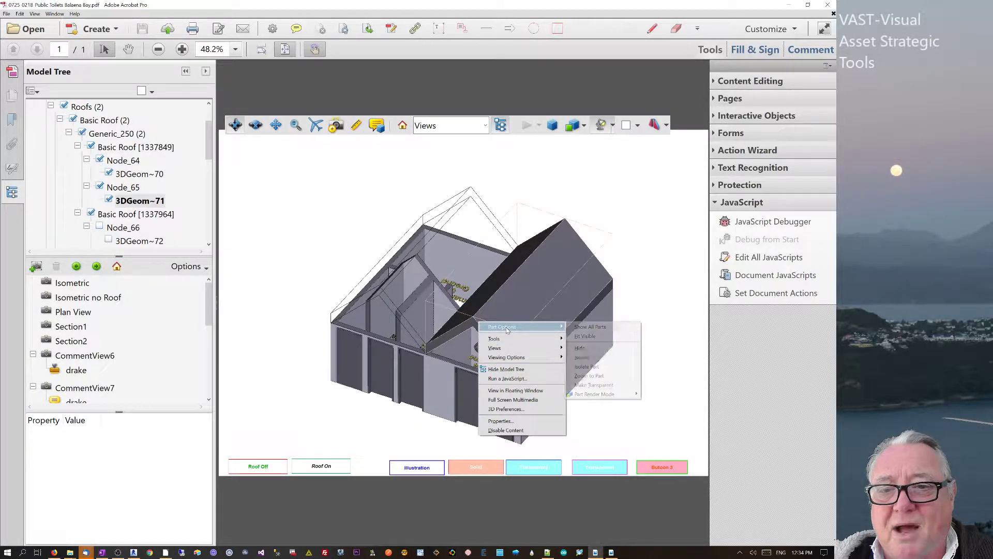
{"action": "left_click", "coordinate": [579, 348]}
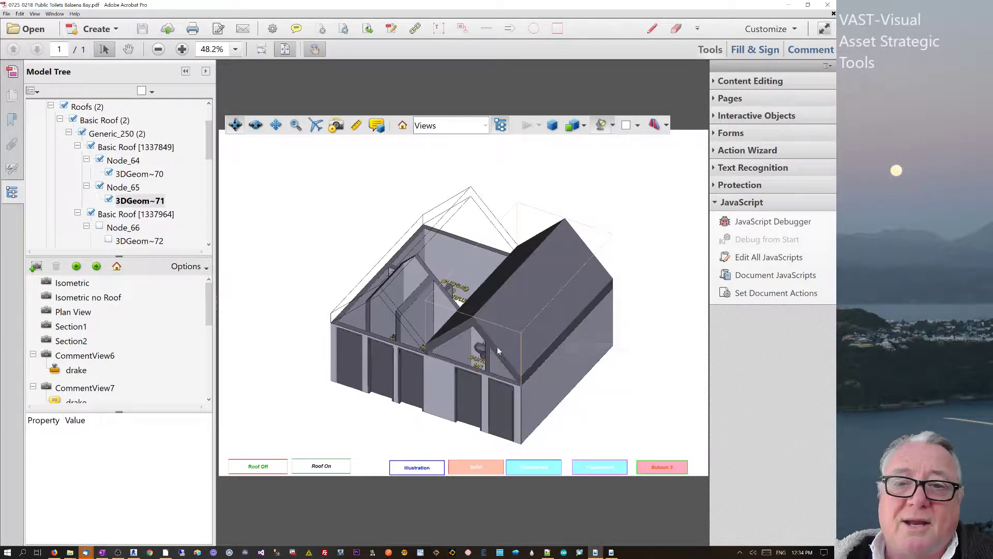
{"action": "right_click", "coordinate": [475, 322]}
{"action": "mouse_move", "coordinate": [508, 333]}
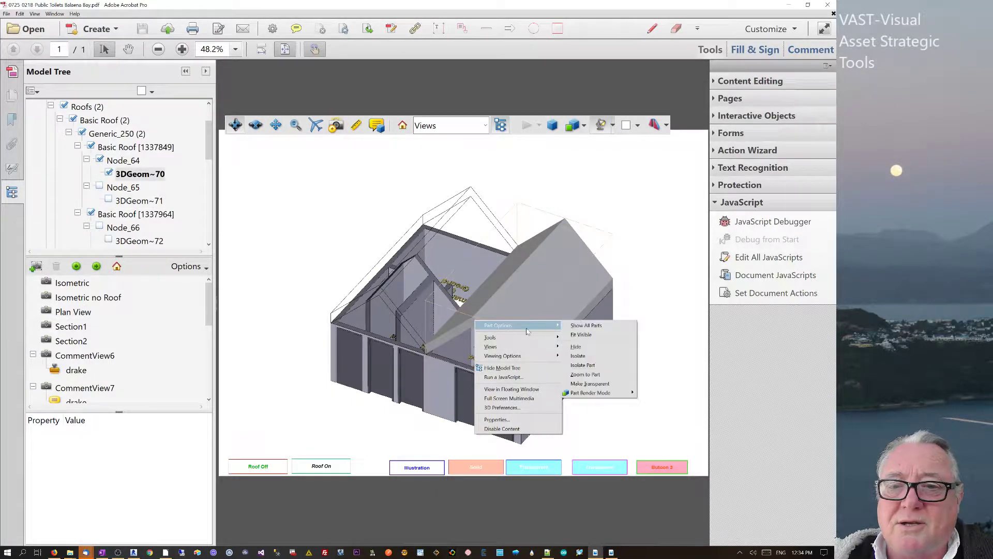
{"action": "left_click", "coordinate": [576, 347]}
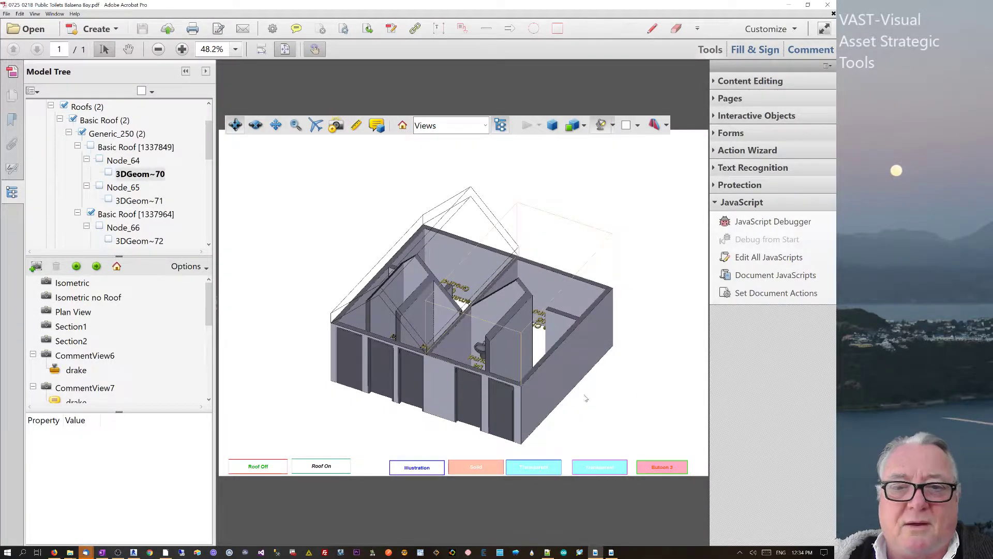
{"action": "left_click", "coordinate": [312, 467]}
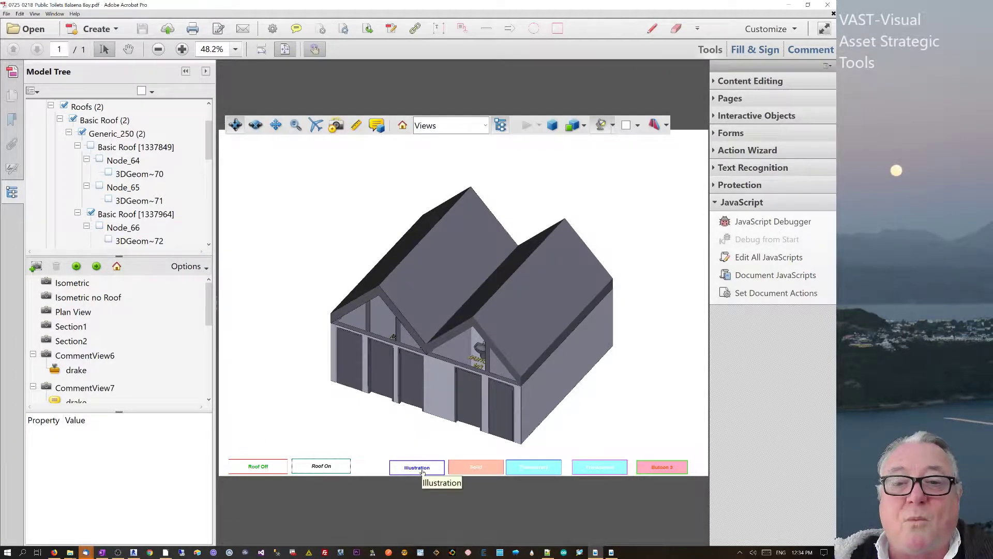
Step: Cycle the model through Illustration, Solid, Solid Outline and Transparent render modes
{"action": "left_click", "coordinate": [422, 471]}
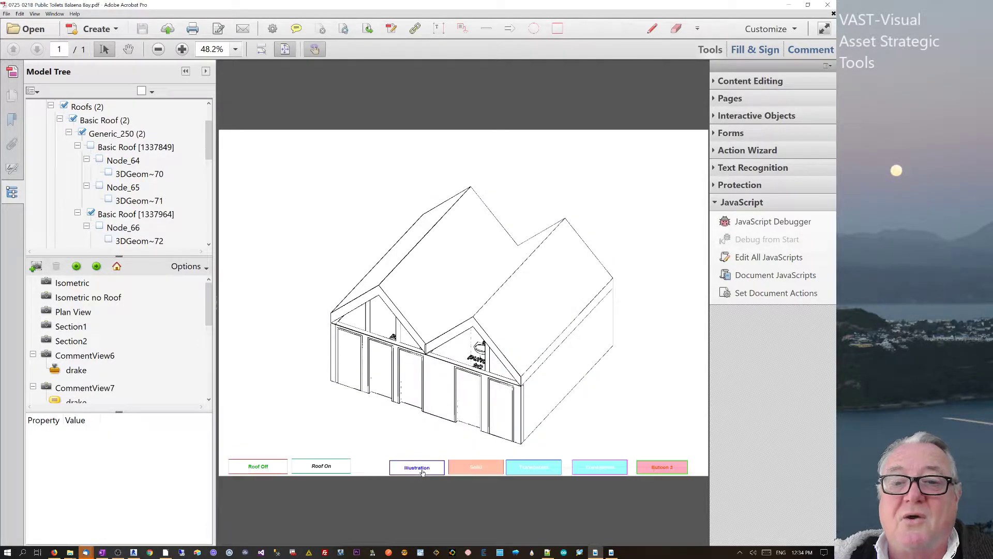
{"action": "left_click", "coordinate": [470, 472]}
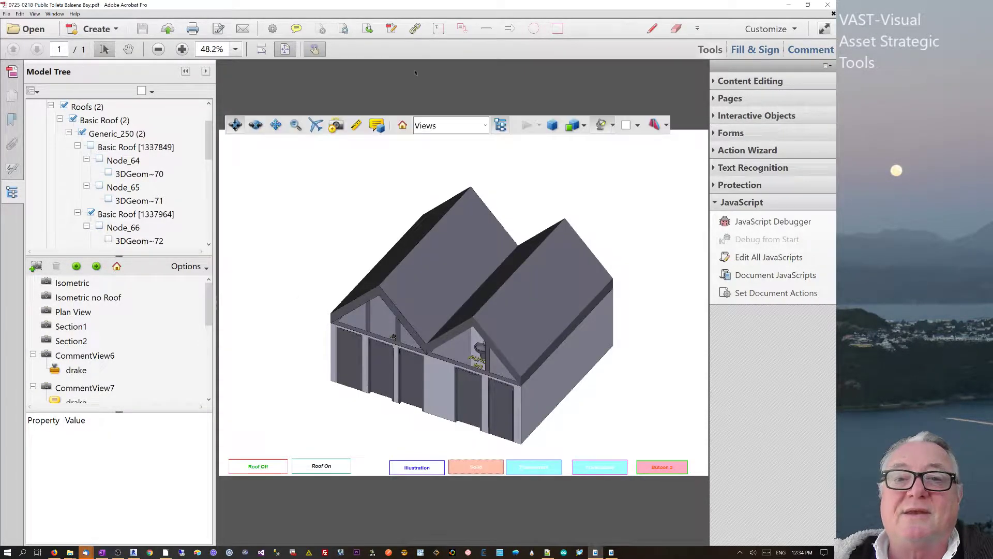
{"action": "left_click", "coordinate": [583, 125]}
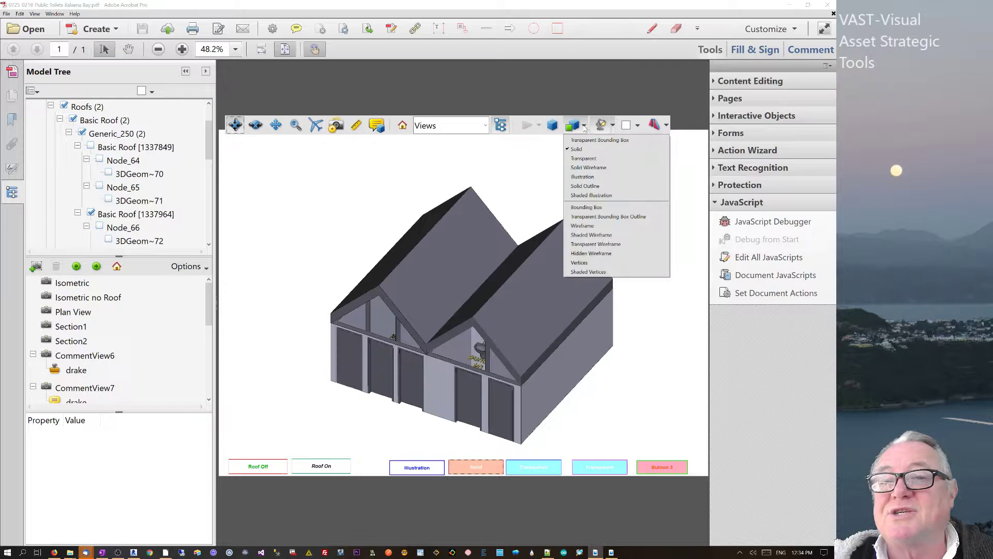
{"action": "left_click", "coordinate": [581, 177]}
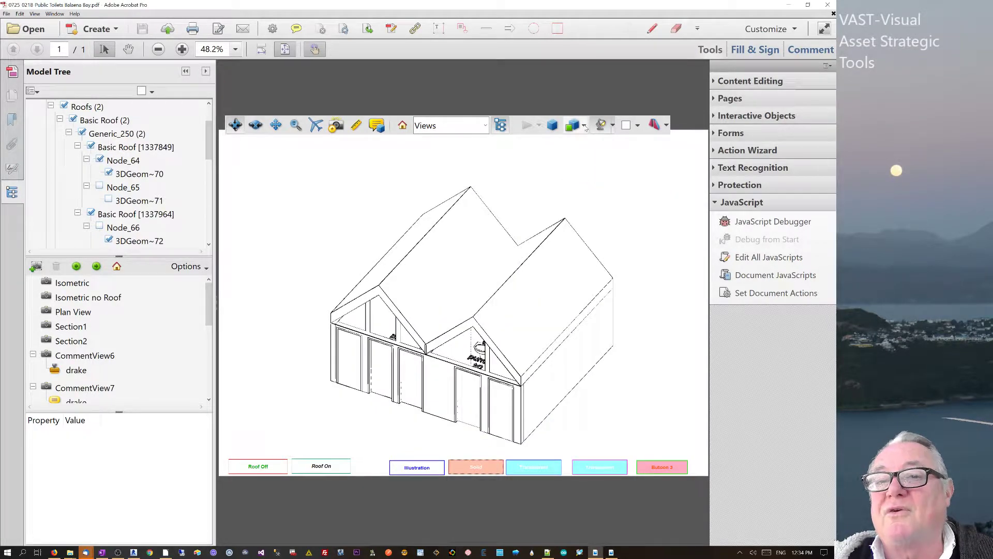
{"action": "left_click", "coordinate": [583, 126]}
{"action": "left_click", "coordinate": [585, 186]}
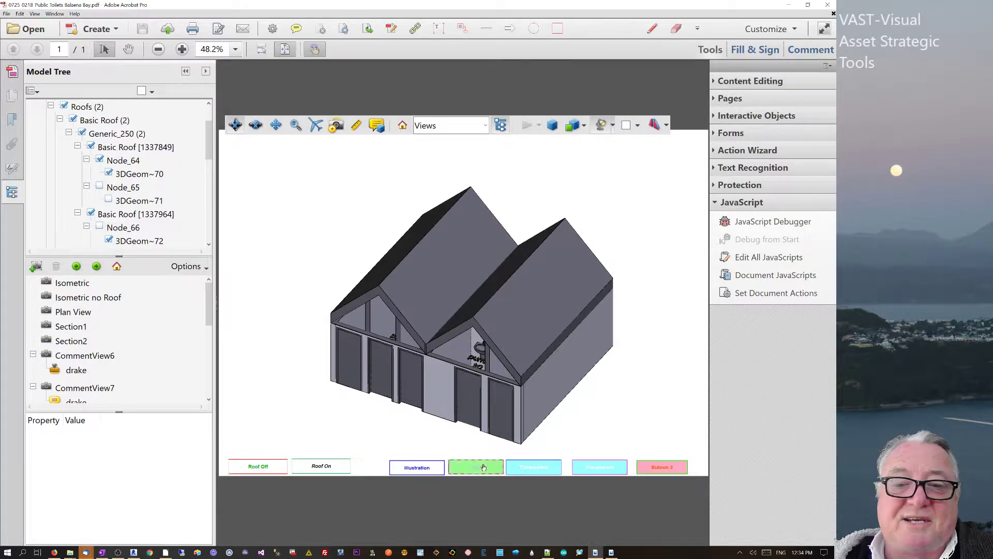
{"action": "left_click", "coordinate": [535, 468]}
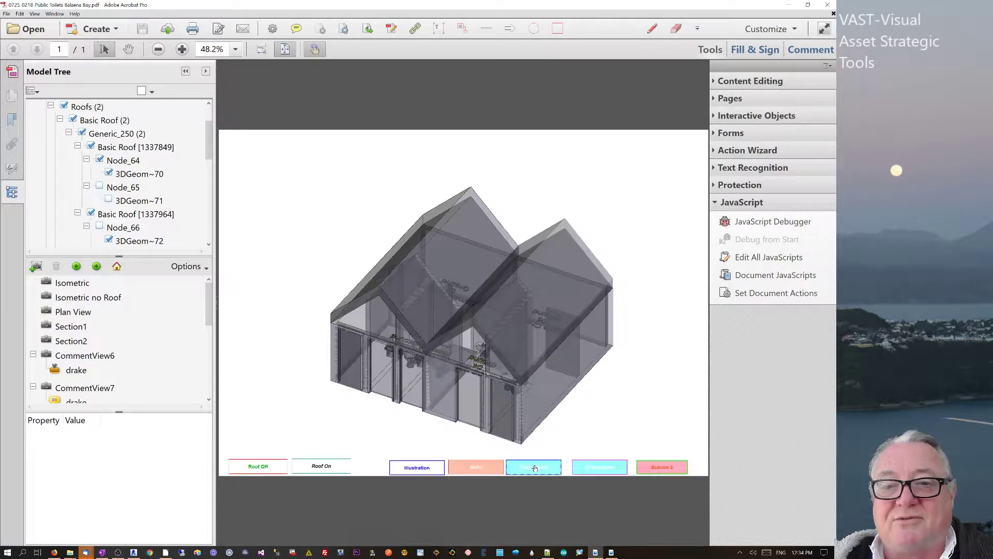
Step: Hide the roof, switch to illustration rendering, orbit, and settle on Plan View
{"action": "left_click", "coordinate": [256, 467]}
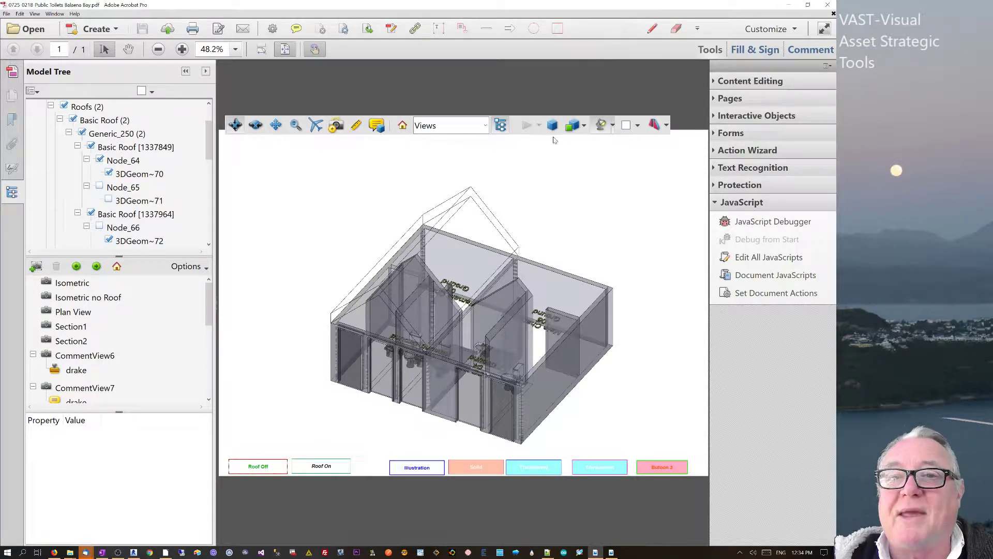
{"action": "left_click", "coordinate": [584, 126]}
{"action": "left_click", "coordinate": [583, 177]}
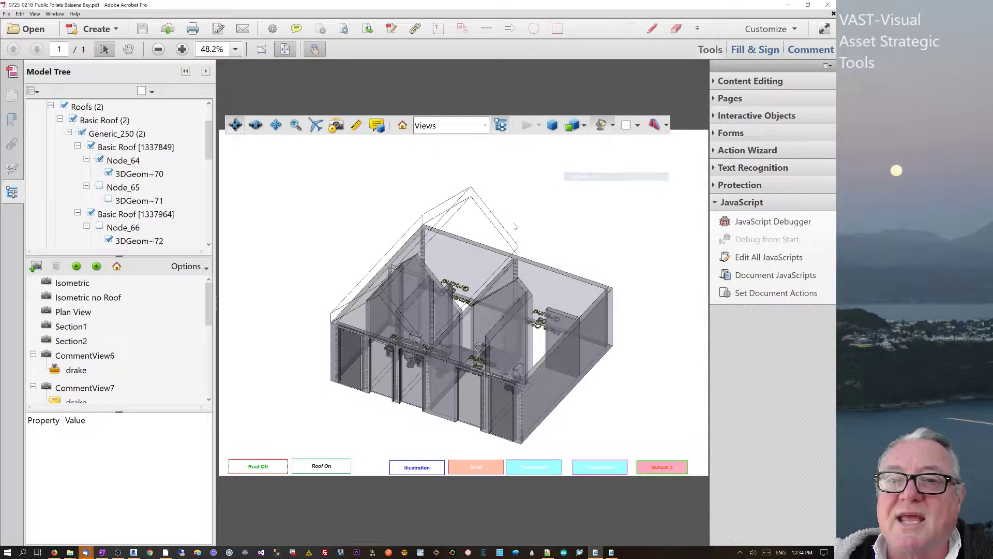
{"action": "left_click_drag", "start_coordinate": [497, 315], "coordinate": [533, 322]}
{"action": "left_click_drag", "start_coordinate": [614, 359], "coordinate": [512, 364]}
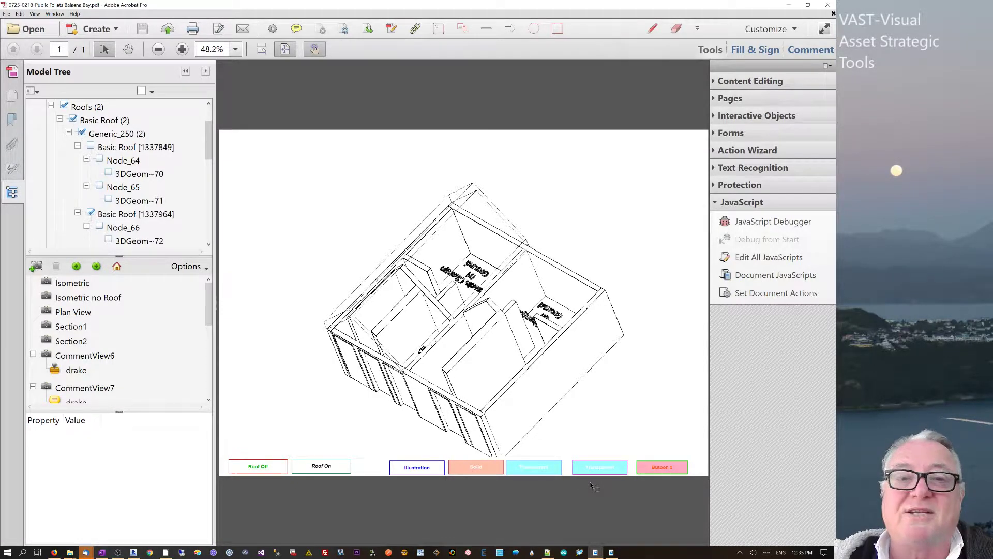
{"action": "left_click", "coordinate": [71, 313]}
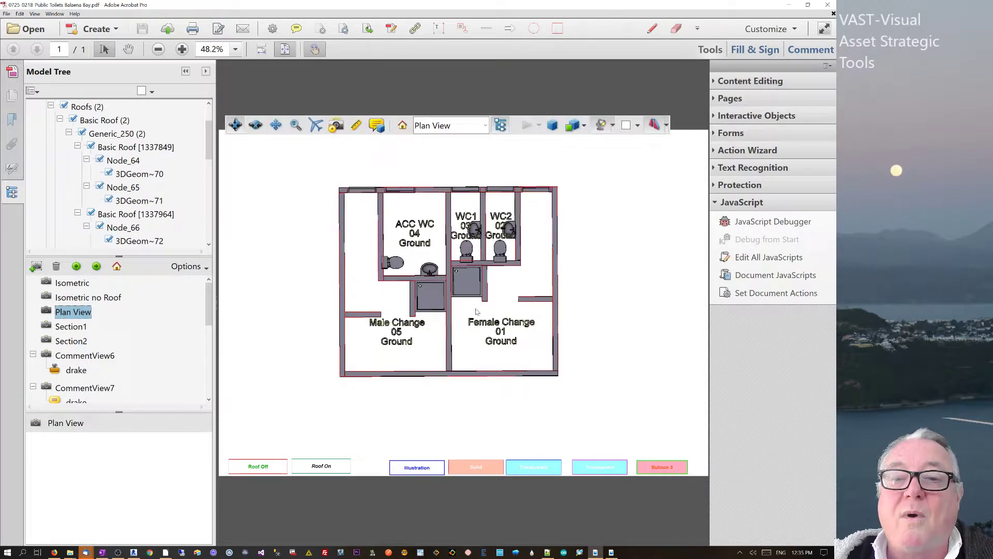
{"action": "mouse_move", "coordinate": [509, 298]}
{"action": "left_mouse_down"}
{"action": "mouse_move", "coordinate": [507, 306]}
{"action": "mouse_move", "coordinate": [489, 293]}
{"action": "mouse_move", "coordinate": [402, 278]}
{"action": "mouse_move", "coordinate": [433, 284]}
{"action": "left_mouse_up"}
{"action": "left_click", "coordinate": [82, 314]}
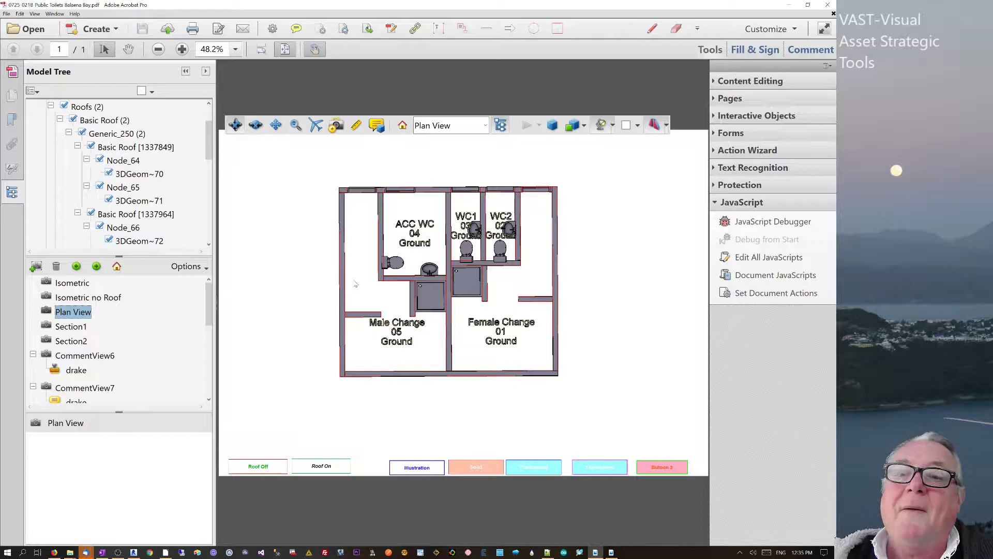
Step: Open the JavaScript Debugger, delete old output and select the transparent renderMode line
{"action": "left_click", "coordinate": [761, 221]}
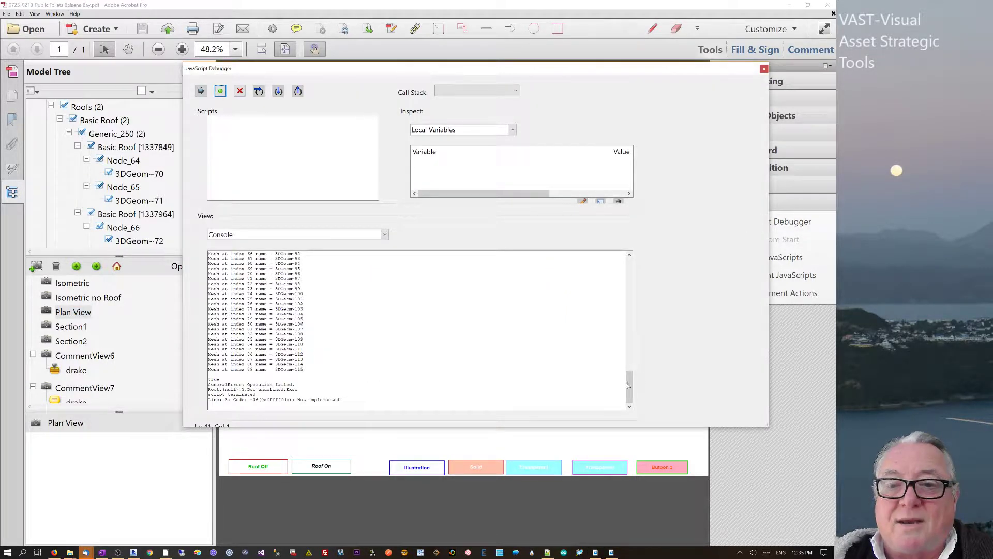
{"action": "left_click_drag", "start_coordinate": [341, 403], "coordinate": [209, 380]}
{"action": "key", "text": "Delete"}
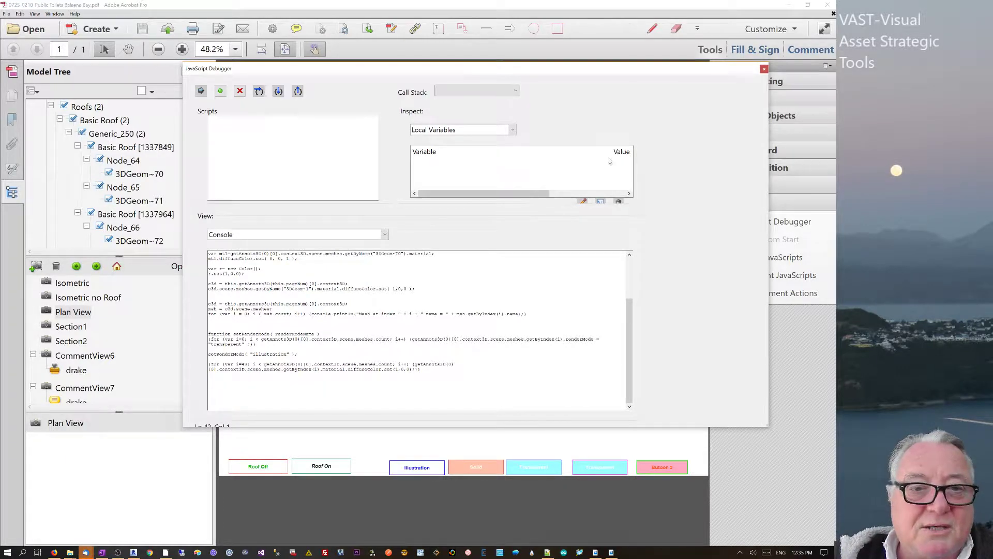
{"action": "left_click_drag", "start_coordinate": [636, 326], "coordinate": [637, 286]}
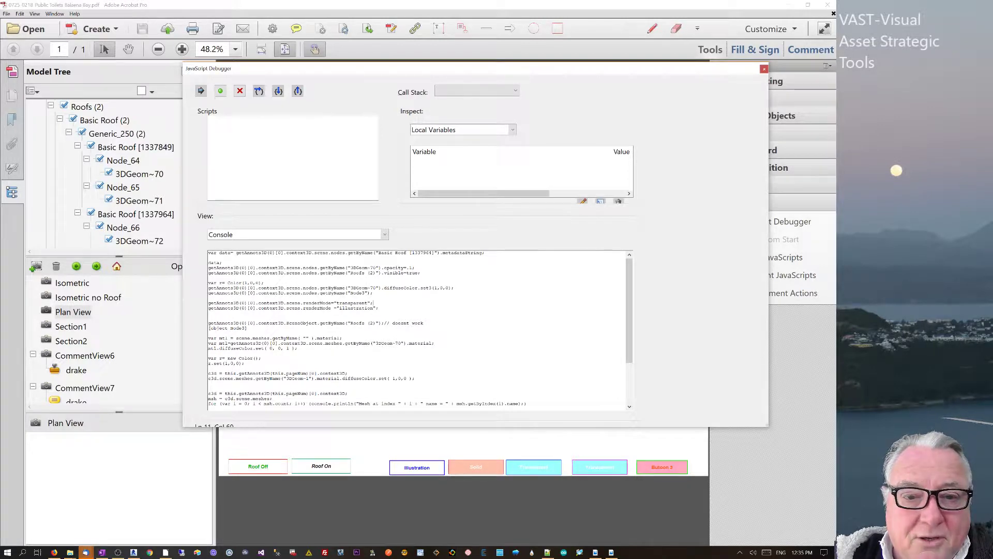
{"action": "left_click_drag", "start_coordinate": [374, 303], "coordinate": [208, 303]}
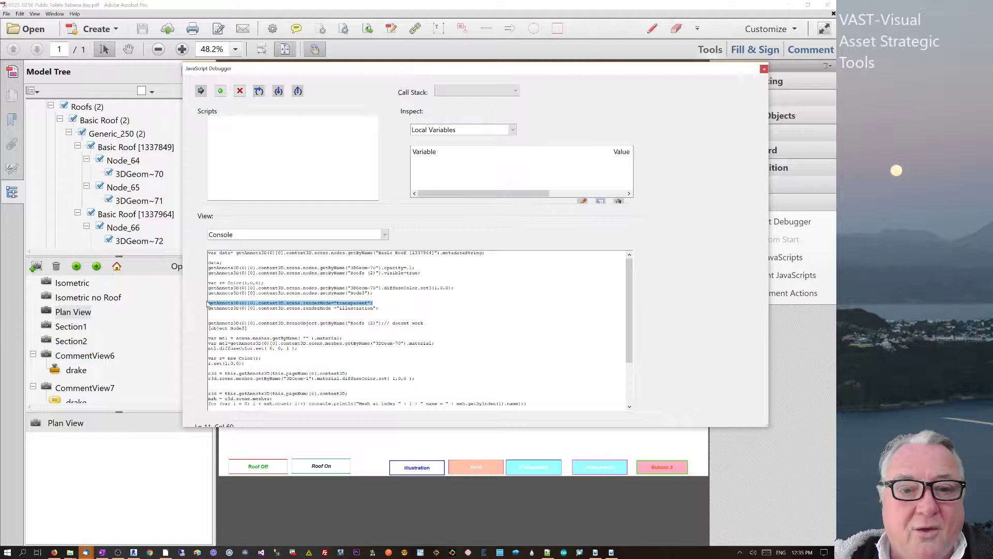
{"action": "left_click", "coordinate": [283, 299]}
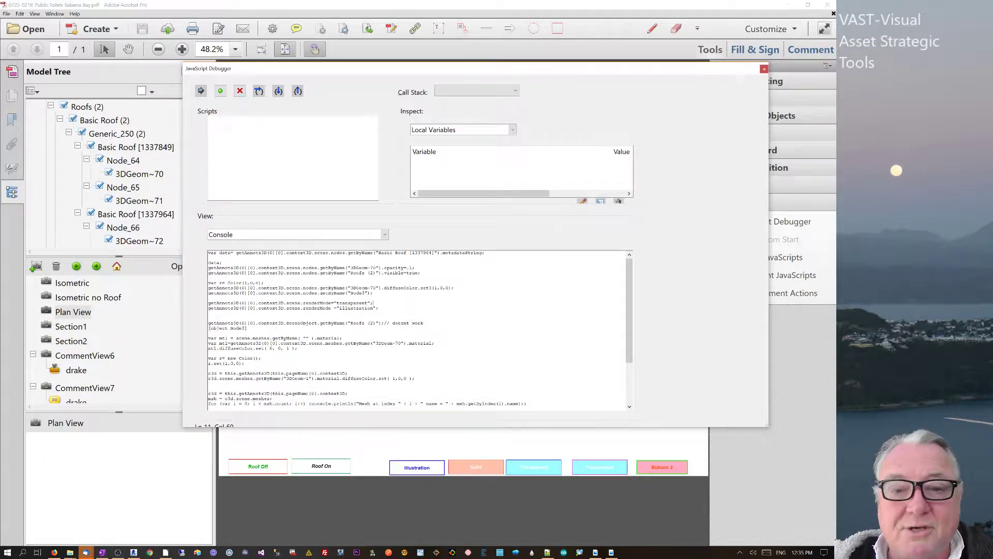
{"action": "scroll", "coordinate": [419, 330], "scroll_direction": "down", "scroll_amount": 3}
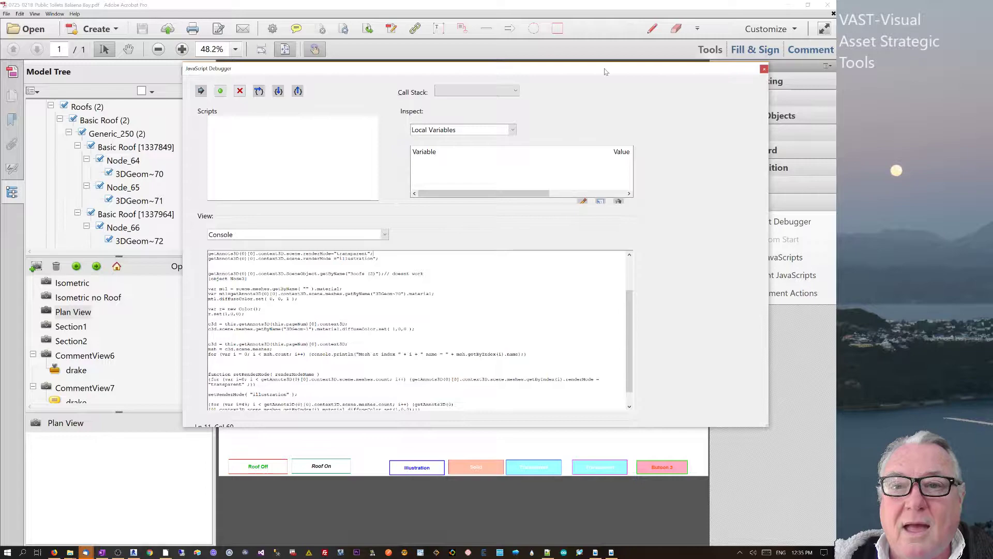
{"action": "left_click_drag", "start_coordinate": [605, 69], "coordinate": [724, 50]}
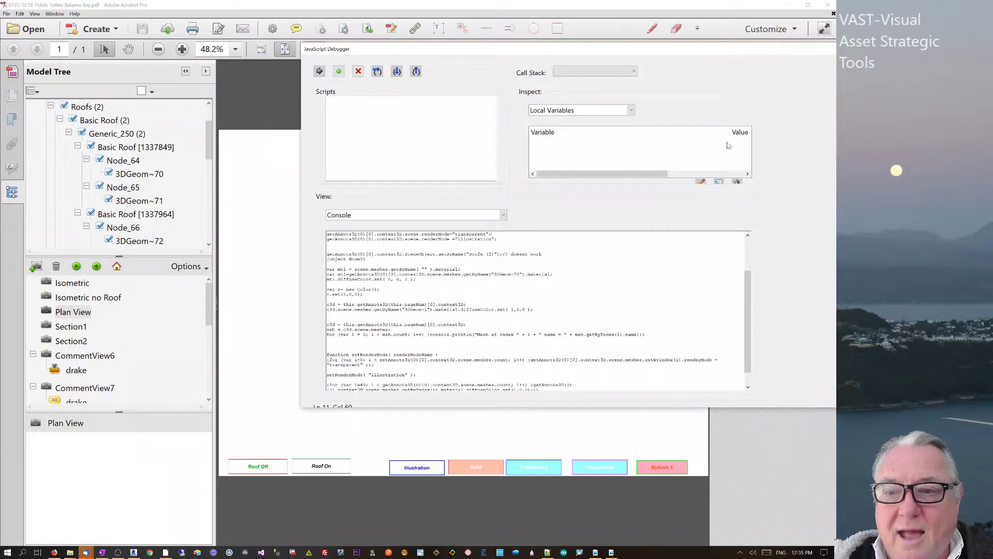
{"action": "scroll", "coordinate": [747, 321], "scroll_direction": "down", "scroll_amount": 1}
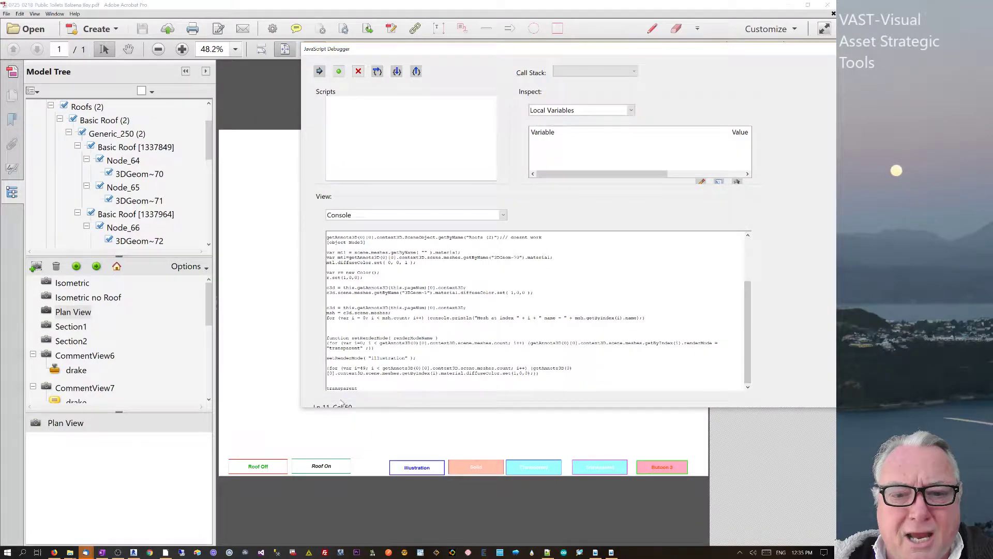
{"action": "left_click", "coordinate": [279, 413]}
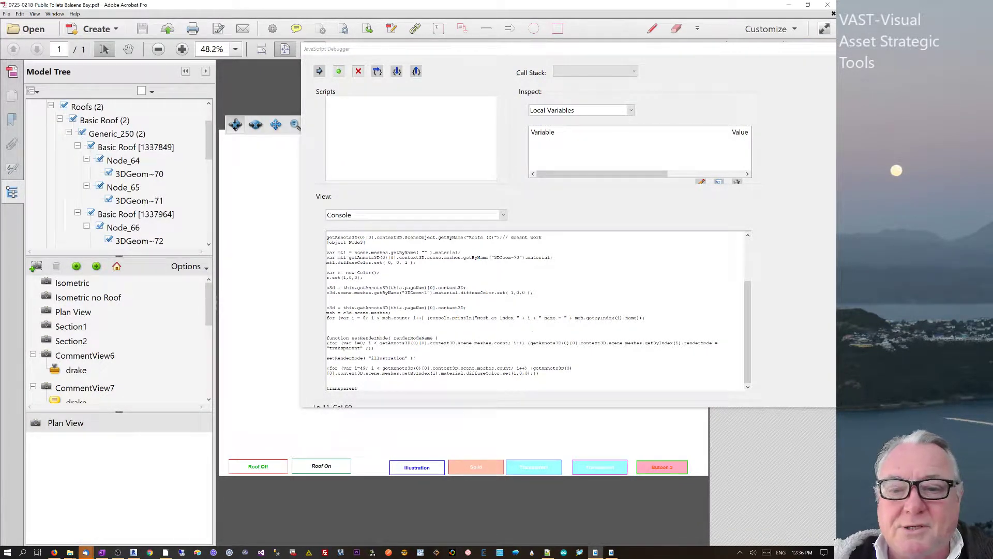
Step: Select the two mesh-colouring lines and run them with Ctrl+Enter, leaving an illustration drawing
{"action": "left_click_drag", "start_coordinate": [652, 49], "coordinate": [676, 507]}
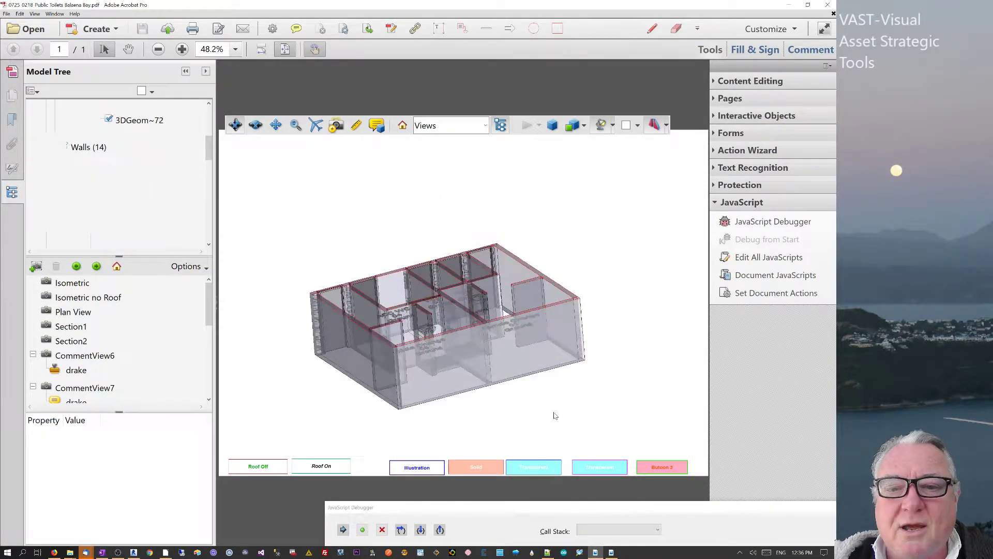
{"action": "left_click_drag", "start_coordinate": [538, 508], "coordinate": [430, 93]}
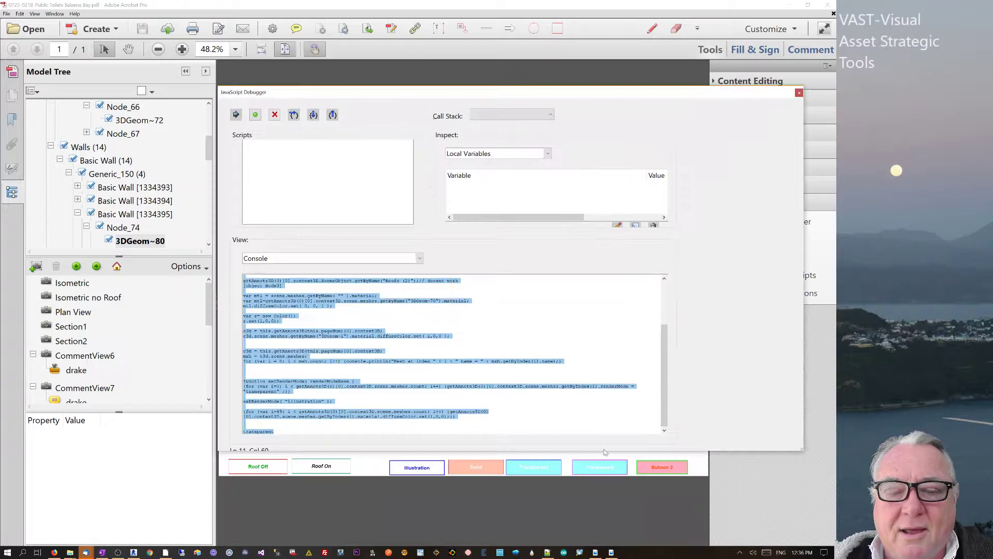
{"action": "left_click_drag", "start_coordinate": [665, 376], "coordinate": [665, 332]}
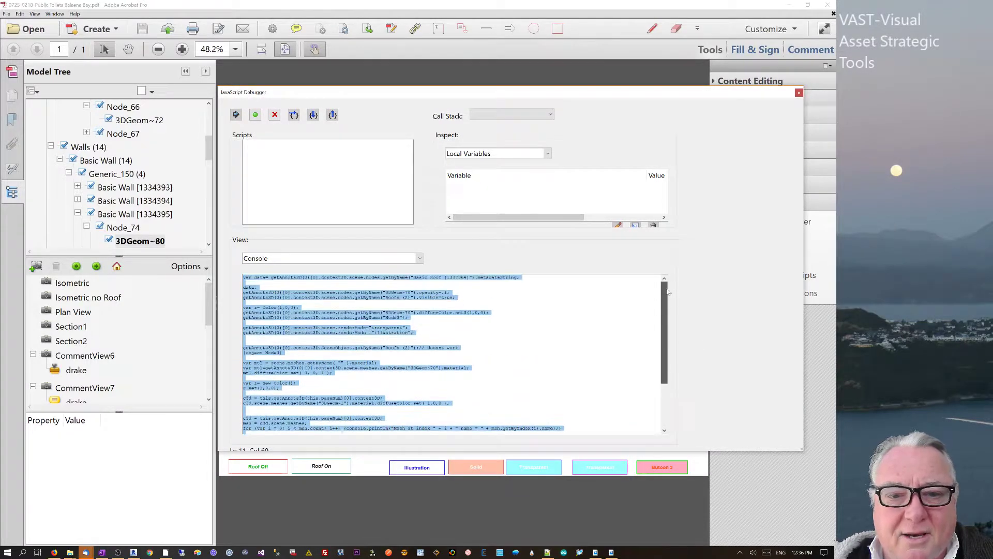
{"action": "left_click", "coordinate": [470, 368]}
{"action": "left_click_drag", "start_coordinate": [414, 332], "coordinate": [259, 332]}
{"action": "left_click", "coordinate": [417, 333]}
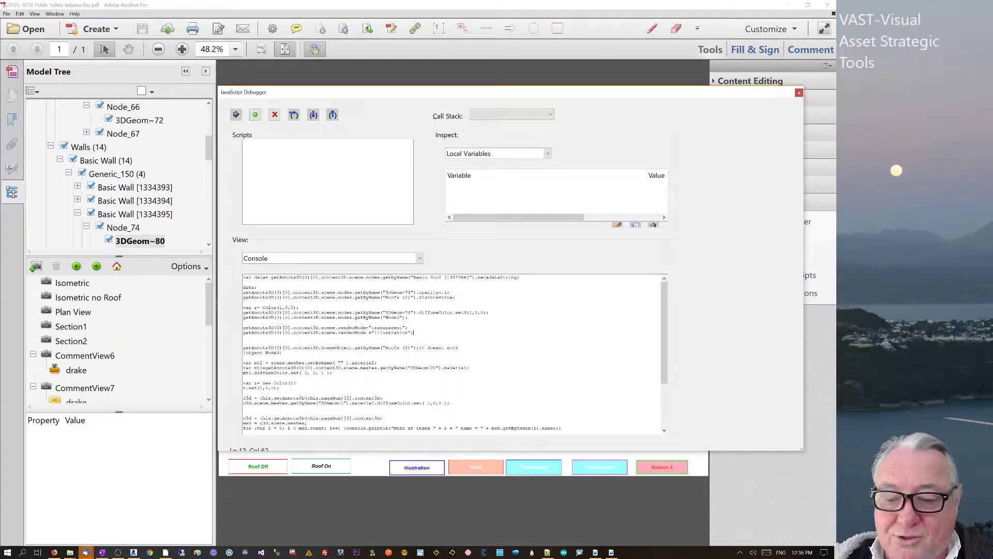
{"action": "scroll", "coordinate": [453, 355], "scroll_direction": "down", "scroll_amount": 3}
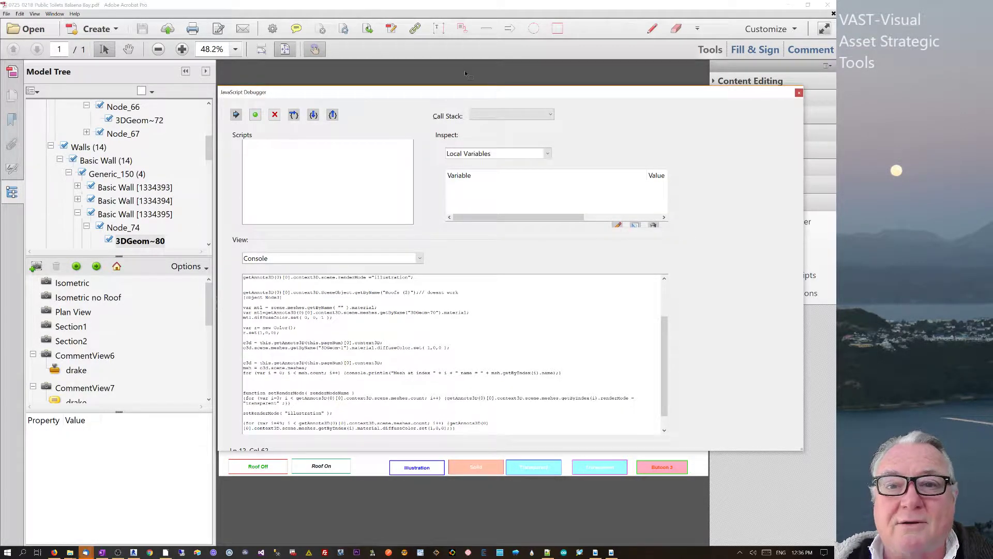
{"action": "left_click_drag", "start_coordinate": [468, 97], "coordinate": [527, 135]}
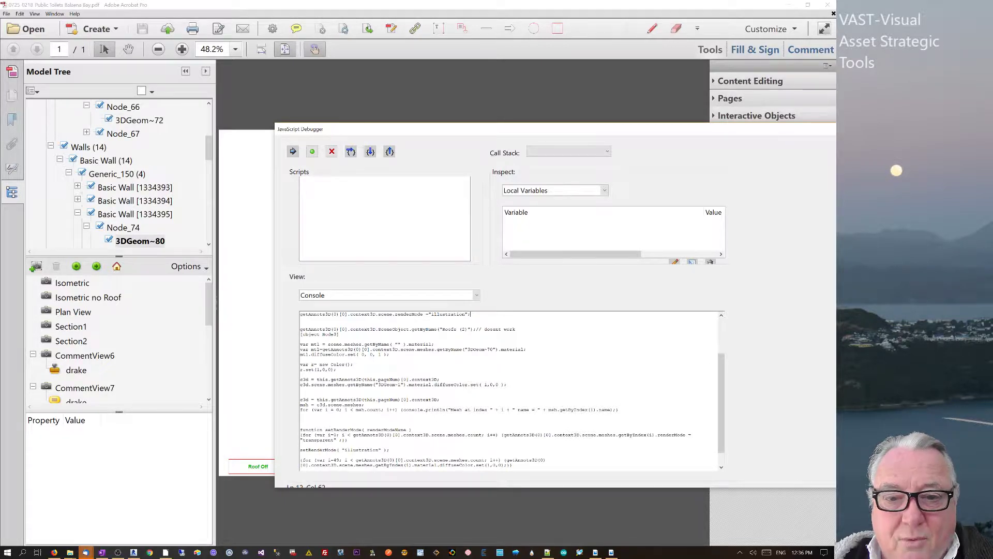
{"action": "left_click_drag", "start_coordinate": [506, 384], "coordinate": [300, 380]}
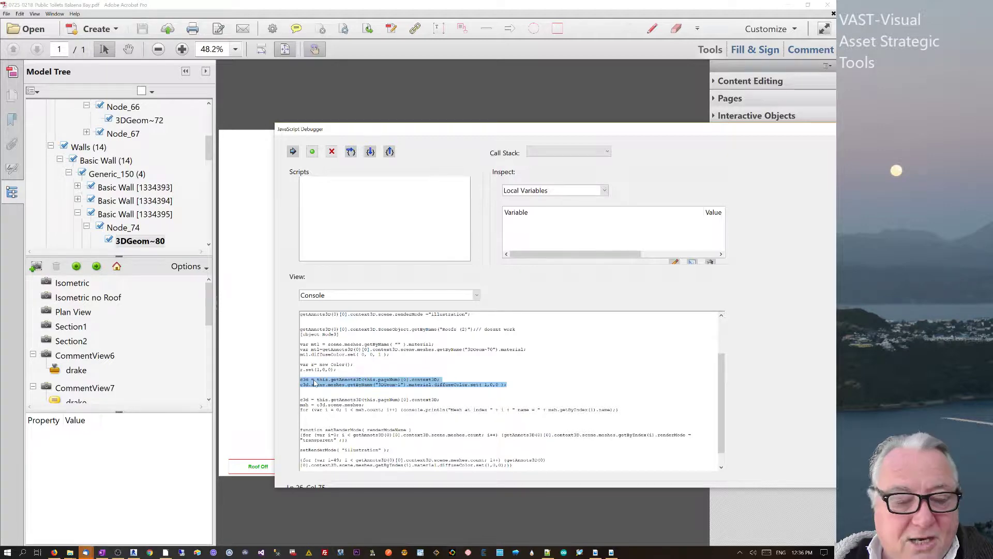
{"action": "key", "text": "ctrl+Return"}
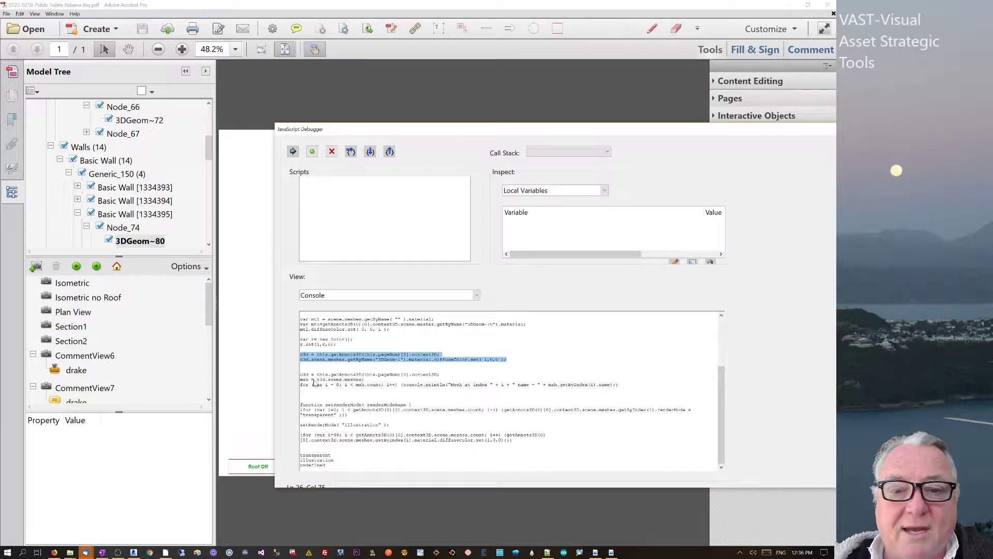
{"action": "left_click_drag", "start_coordinate": [533, 138], "coordinate": [604, 493]}
Step: Render the toilet block solid shaded and put its roof back on in the Isometric view
{"action": "left_click", "coordinate": [331, 467]}
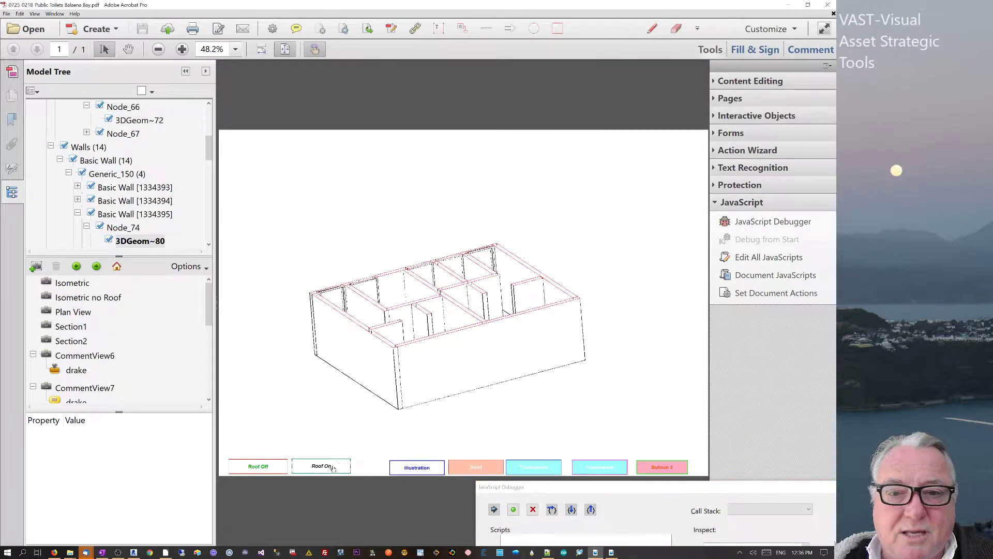
{"action": "left_click", "coordinate": [476, 471]}
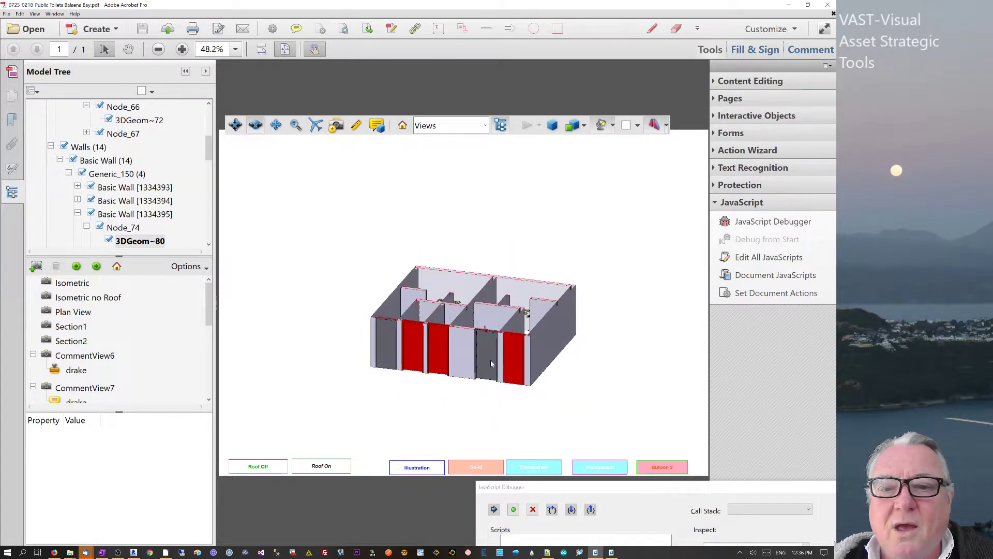
{"action": "left_click_drag", "start_coordinate": [558, 489], "coordinate": [446, 126]}
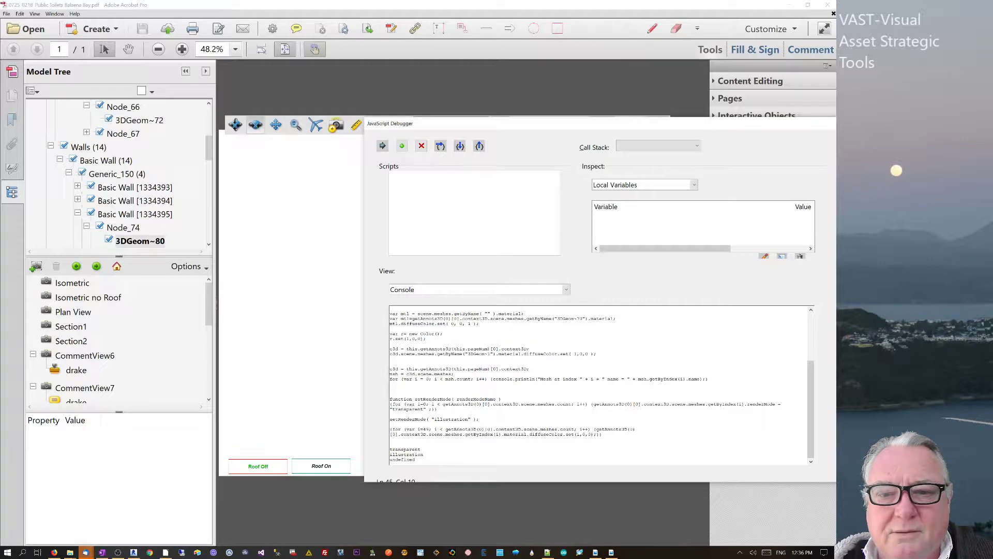
{"action": "left_click_drag", "start_coordinate": [480, 324], "coordinate": [390, 399]}
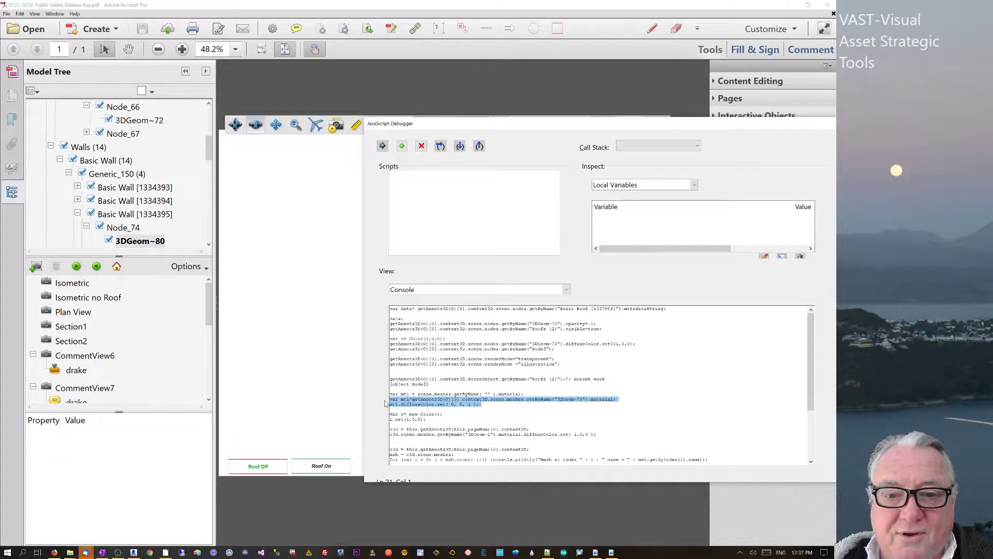
{"action": "left_click_drag", "start_coordinate": [517, 123], "coordinate": [634, 432]}
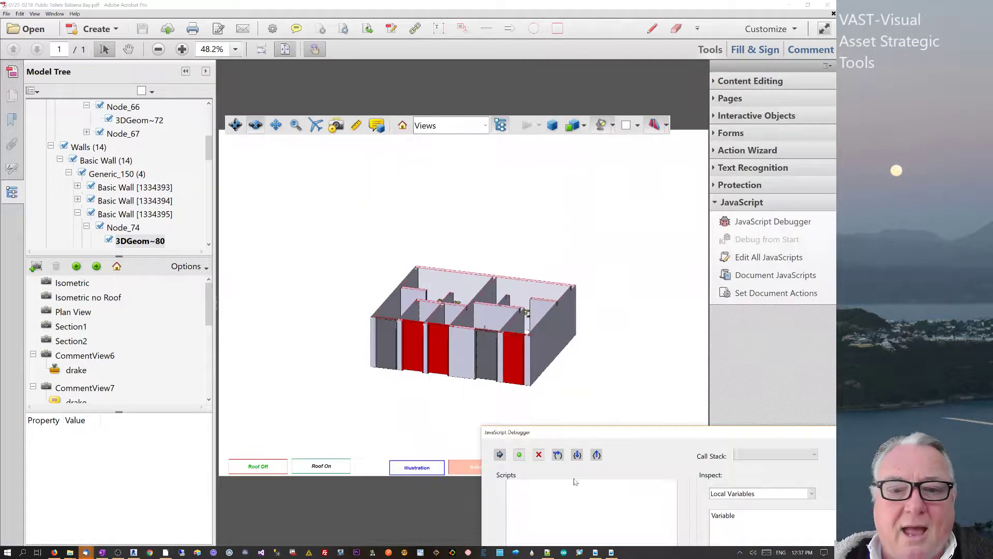
{"action": "left_click", "coordinate": [321, 467]}
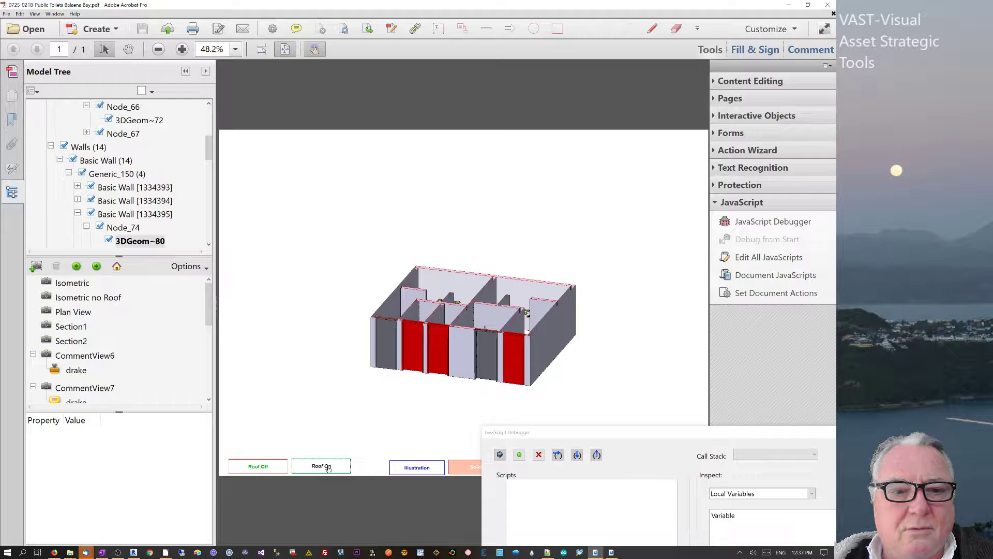
{"action": "left_click", "coordinate": [328, 468]}
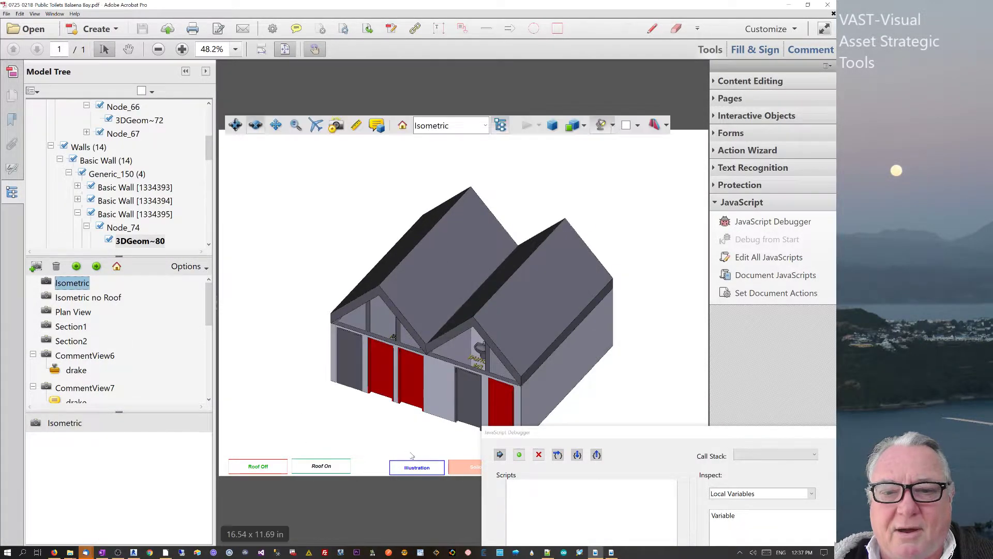
Step: Run the two door-colour lines again and delete the old console output
{"action": "left_click_drag", "start_coordinate": [589, 434], "coordinate": [505, 161]}
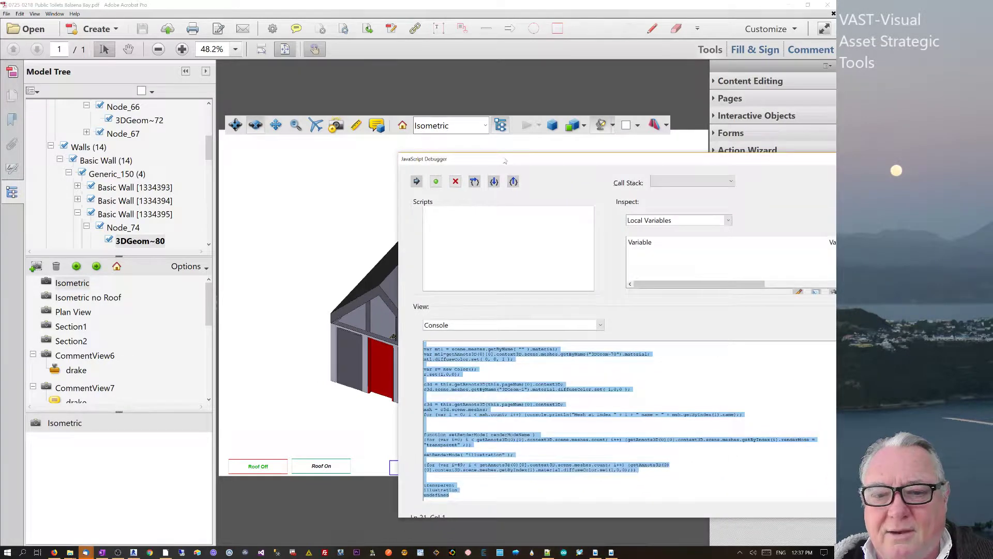
{"action": "left_click", "coordinate": [586, 414]}
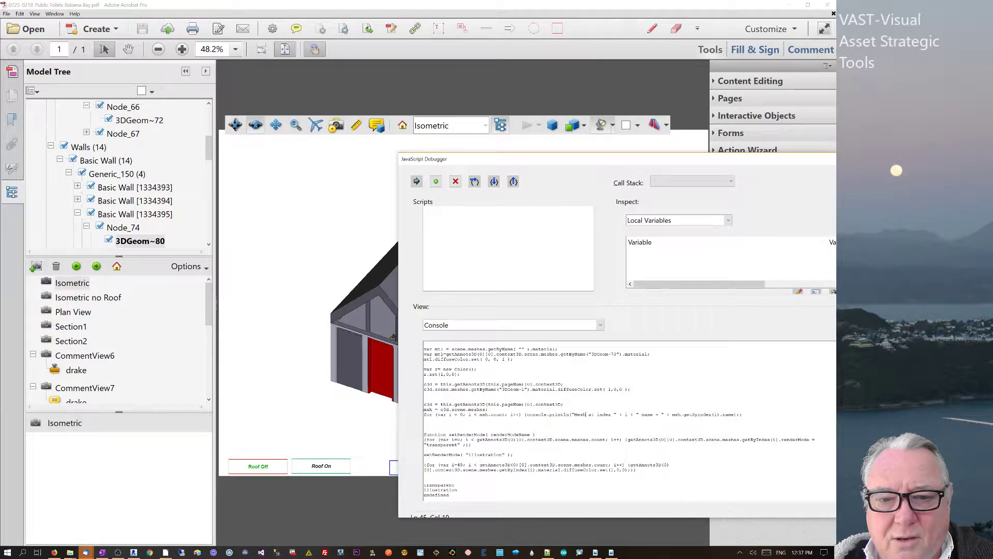
{"action": "left_click_drag", "start_coordinate": [630, 389], "coordinate": [424, 384]}
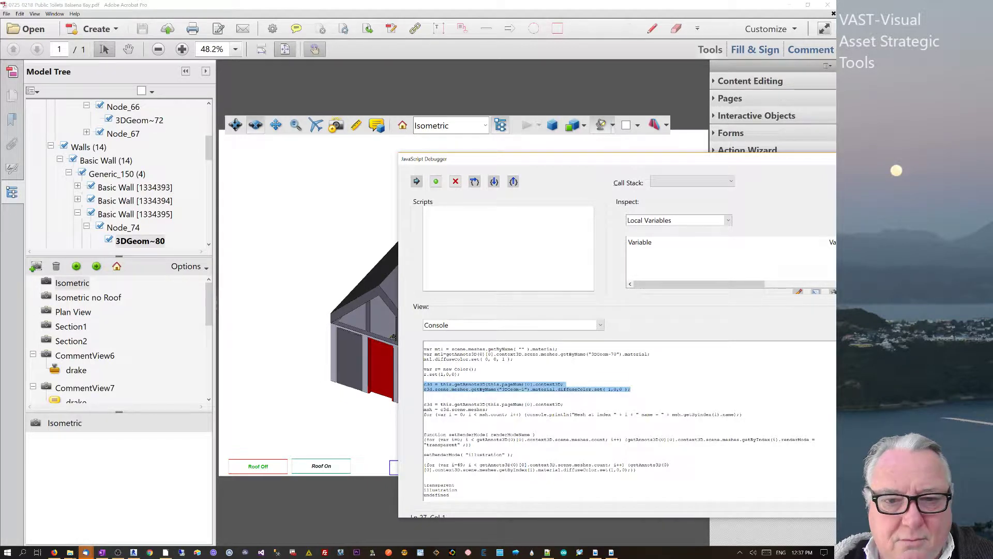
{"action": "key", "text": "ctrl+Return"}
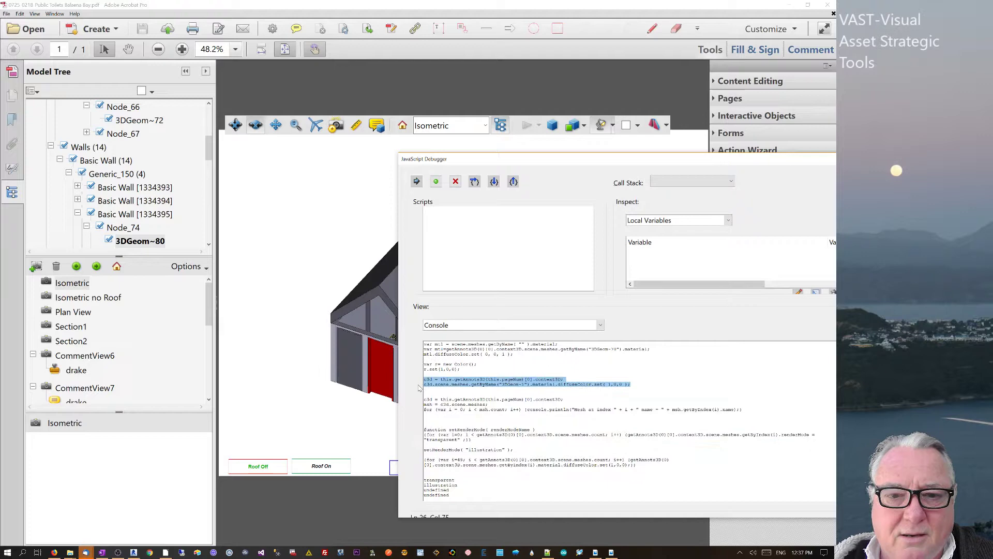
{"action": "left_click_drag", "start_coordinate": [654, 155], "coordinate": [560, 189]}
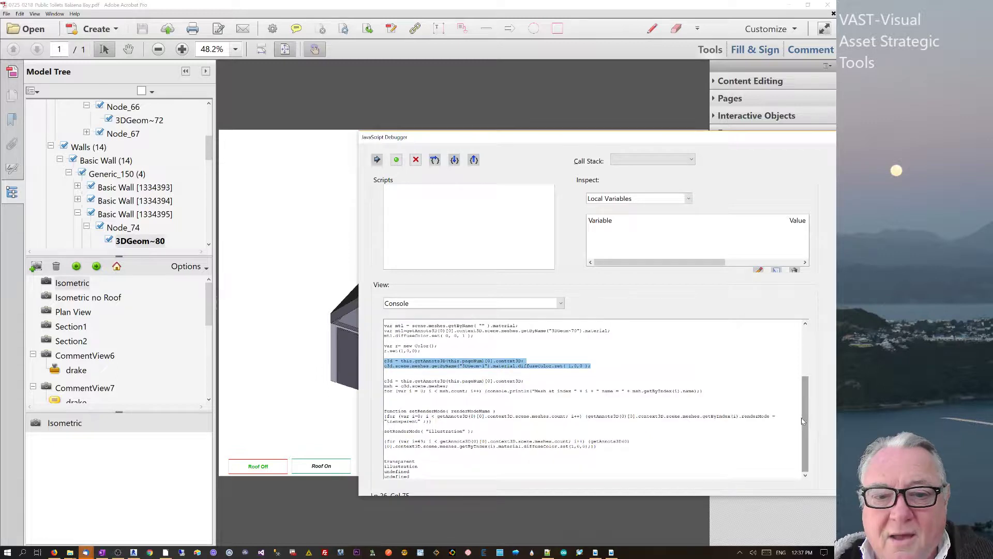
{"action": "left_click_drag", "start_coordinate": [410, 476], "coordinate": [383, 460]}
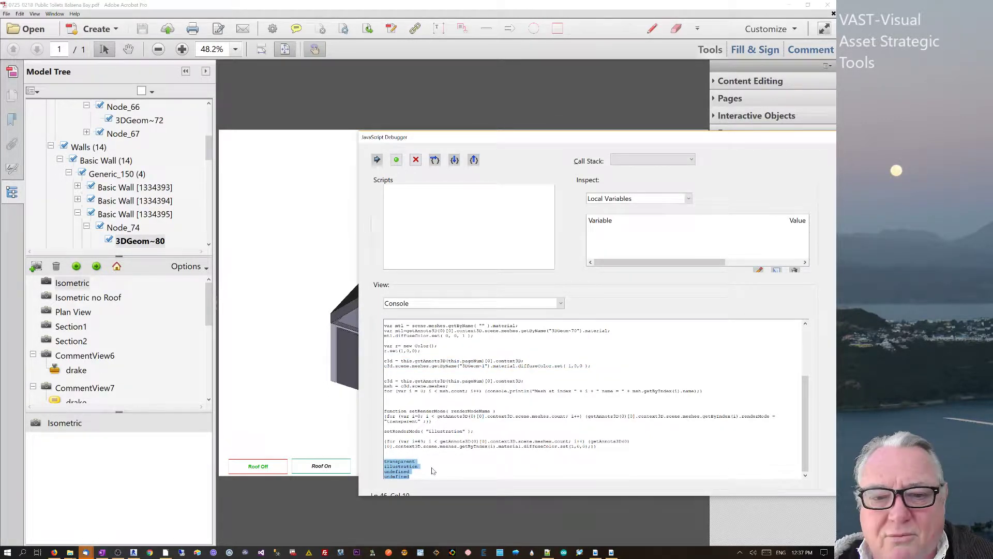
{"action": "key", "text": "Delete"}
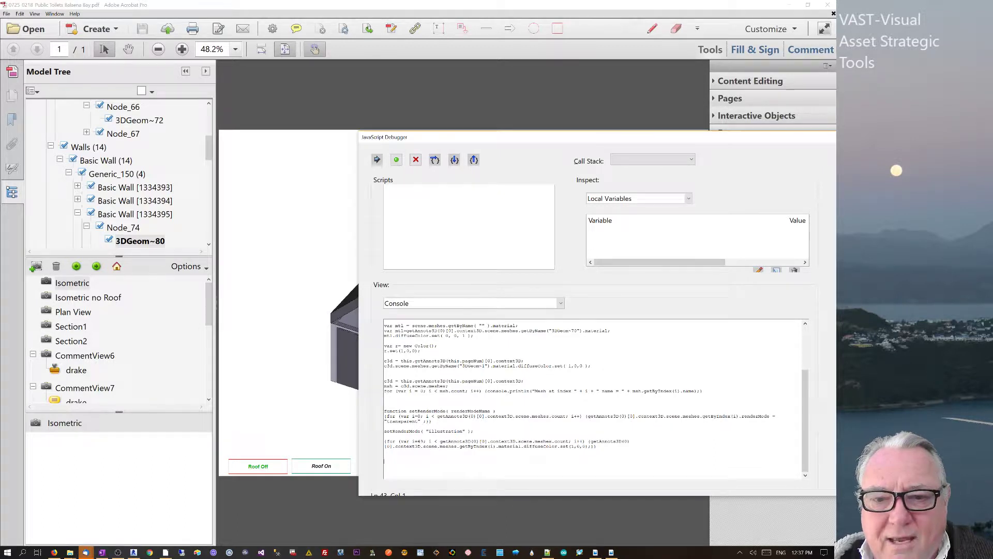
Step: Change the door colour to diffuseColor.set(0,.7,0) and run it, turning the doors green
{"action": "left_click_drag", "start_coordinate": [590, 366], "coordinate": [384, 360]}
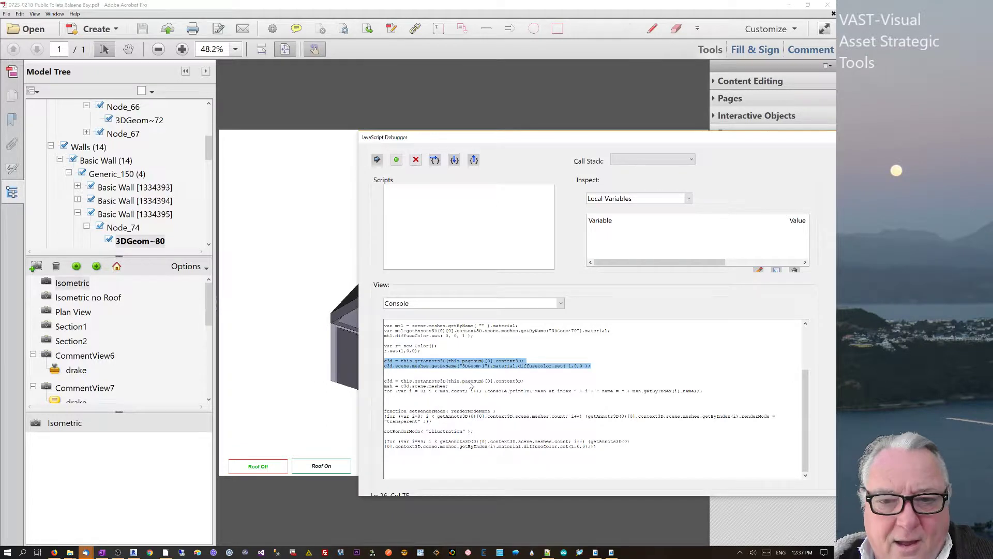
{"action": "key", "text": "ctrl+Return"}
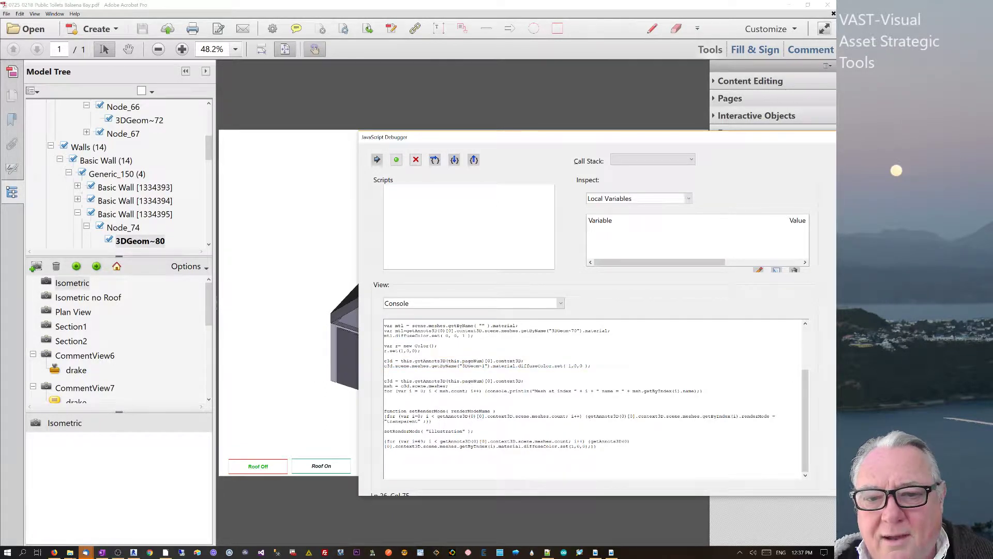
{"action": "key", "text": "BackSpace"}
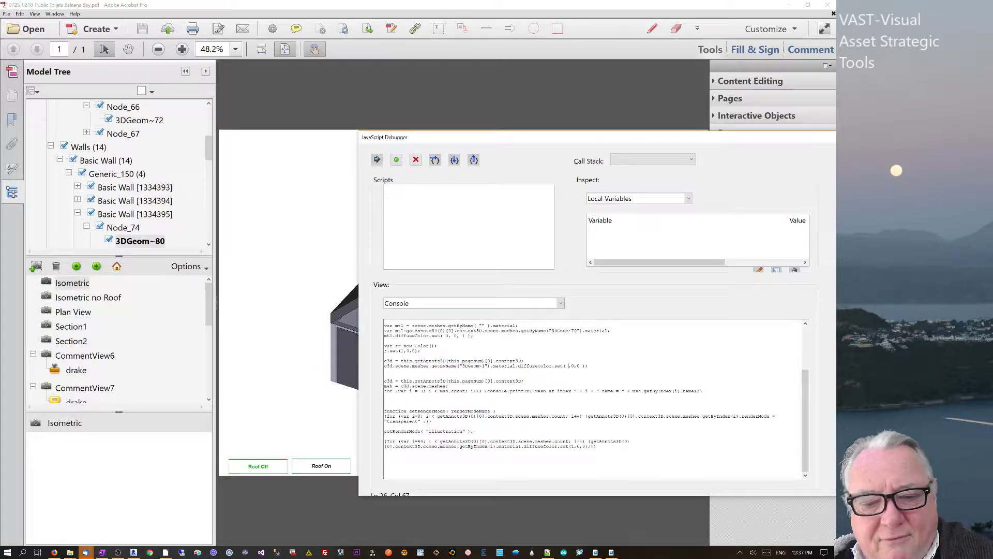
{"action": "type", "text": "0"}
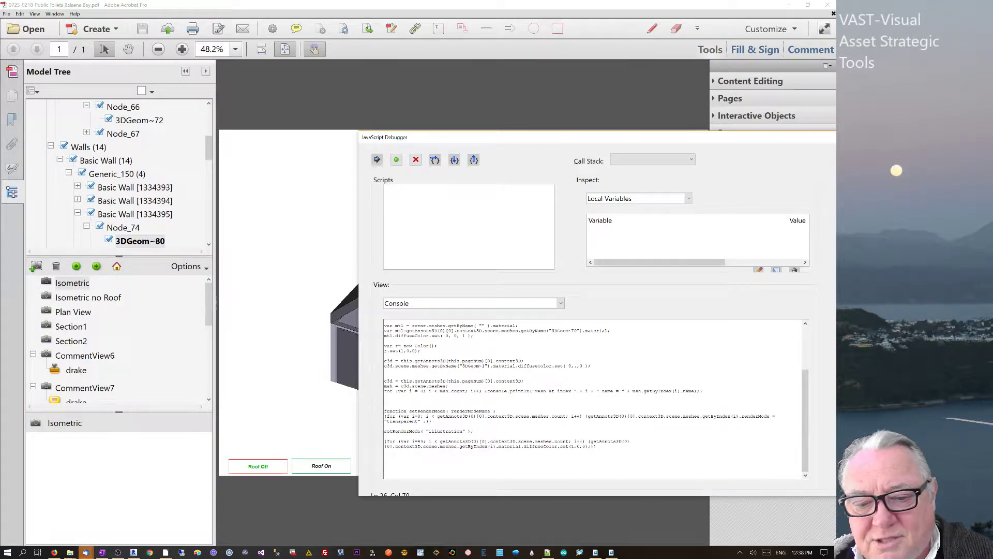
{"action": "type", "text": "7"}
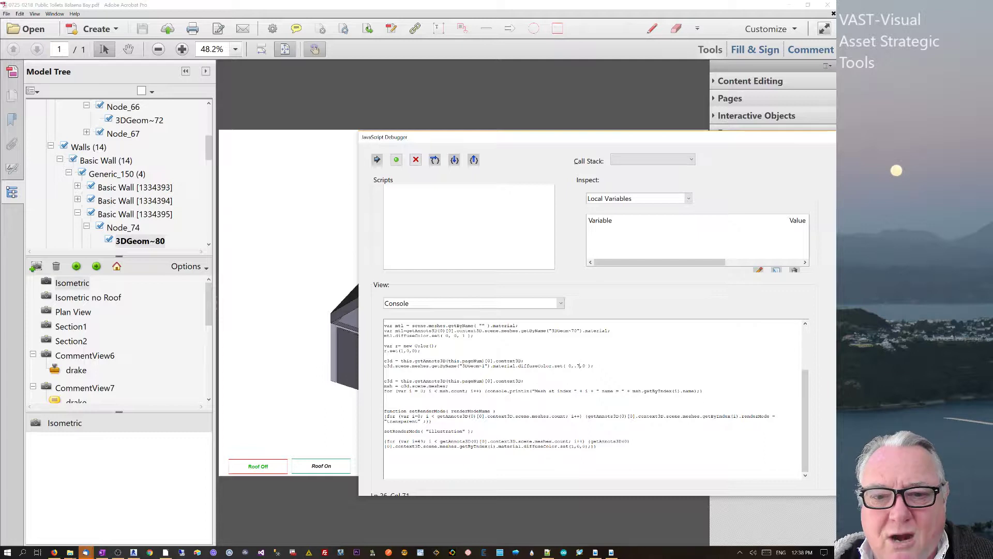
{"action": "left_click_drag", "start_coordinate": [594, 366], "coordinate": [383, 362]}
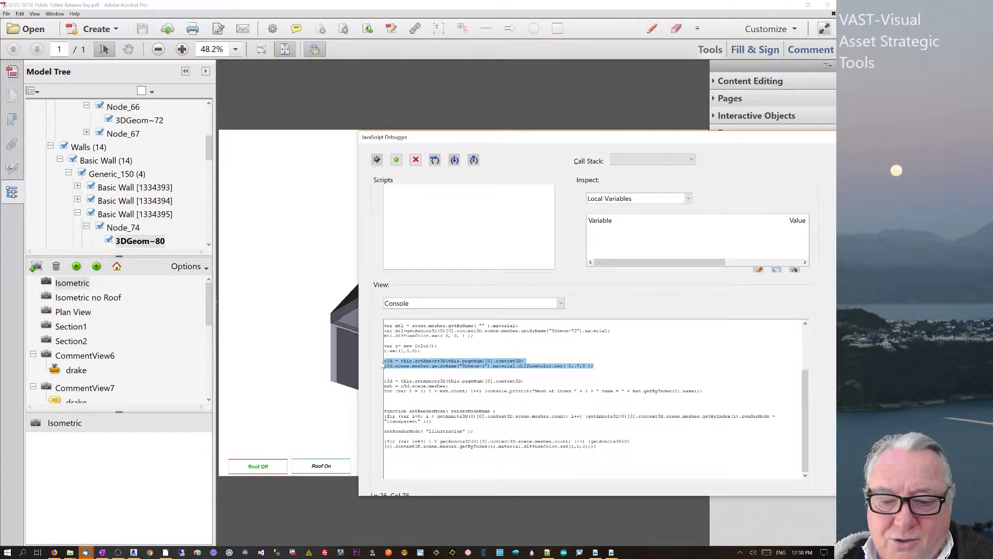
{"action": "key", "text": "ctrl+Return"}
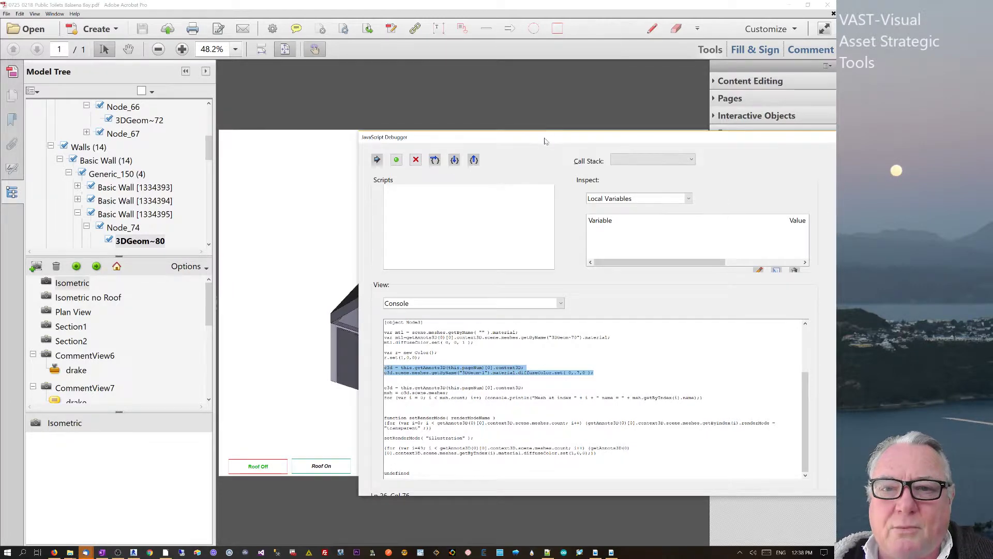
{"action": "left_click_drag", "start_coordinate": [546, 141], "coordinate": [562, 122]}
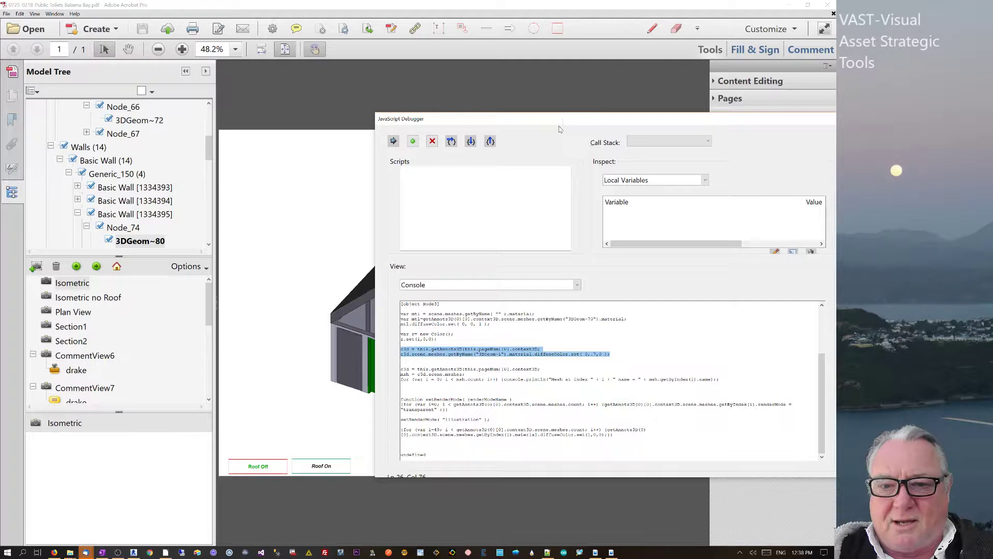
{"action": "left_click", "coordinate": [401, 359]}
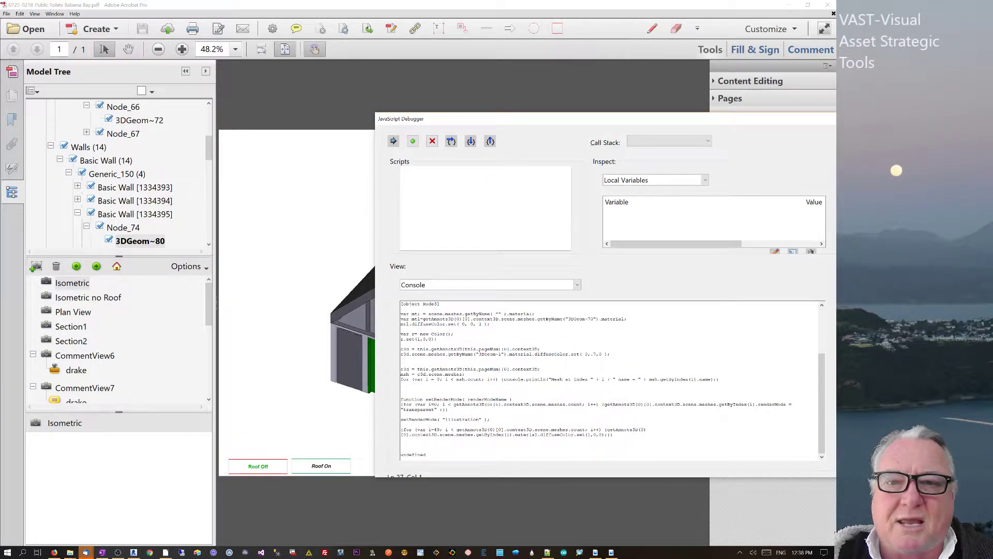
{"action": "left_click_drag", "start_coordinate": [555, 125], "coordinate": [359, 235]}
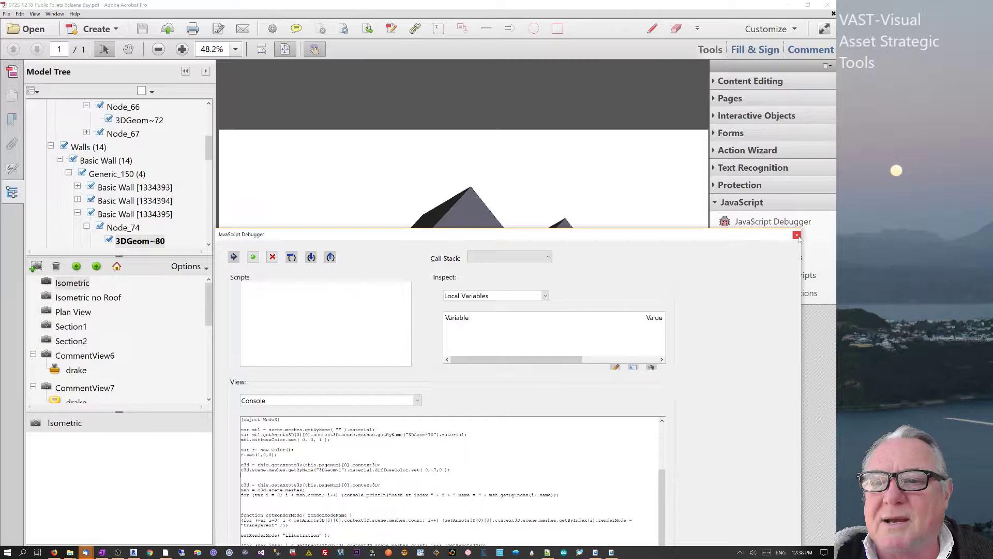
Step: Close the JavaScript Debugger and delete the old Button 3 from the page
{"action": "left_click", "coordinate": [797, 236]}
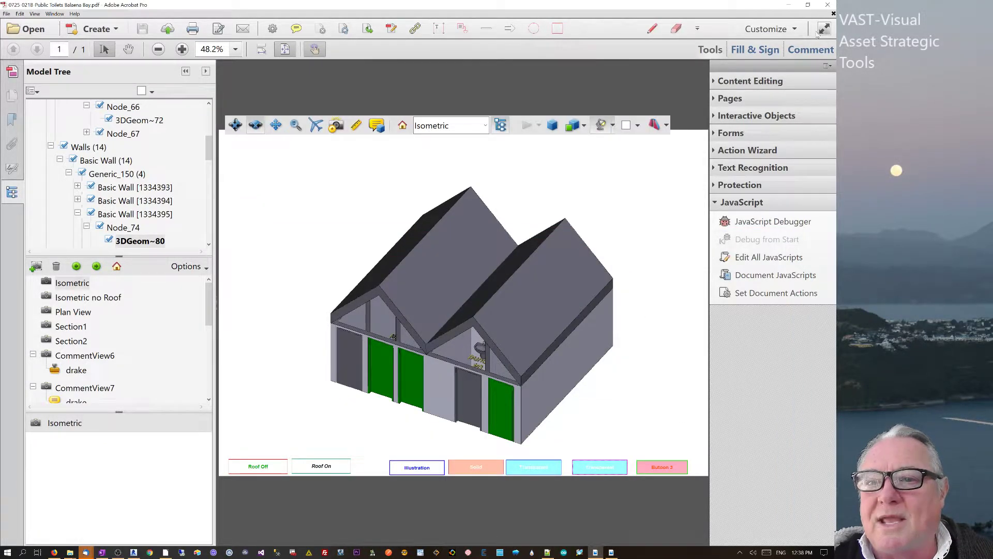
{"action": "left_click", "coordinate": [714, 118]}
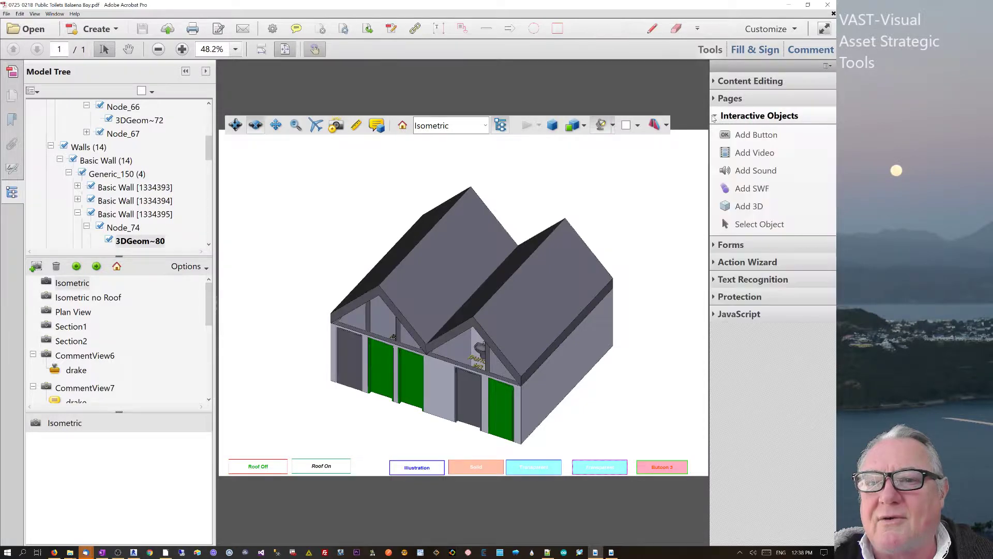
{"action": "left_click", "coordinate": [752, 135]}
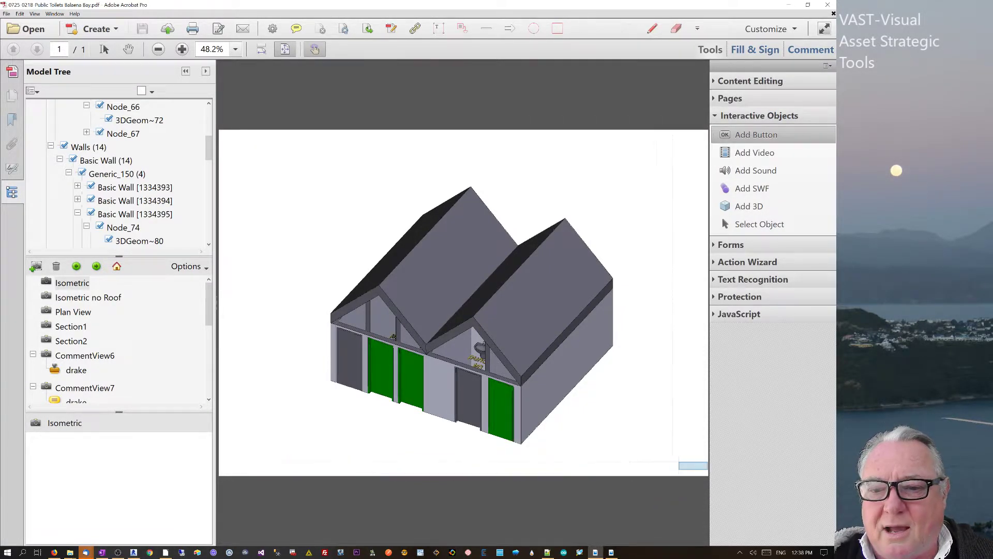
{"action": "key", "text": "Escape"}
{"action": "key", "text": "ctrl+j"}
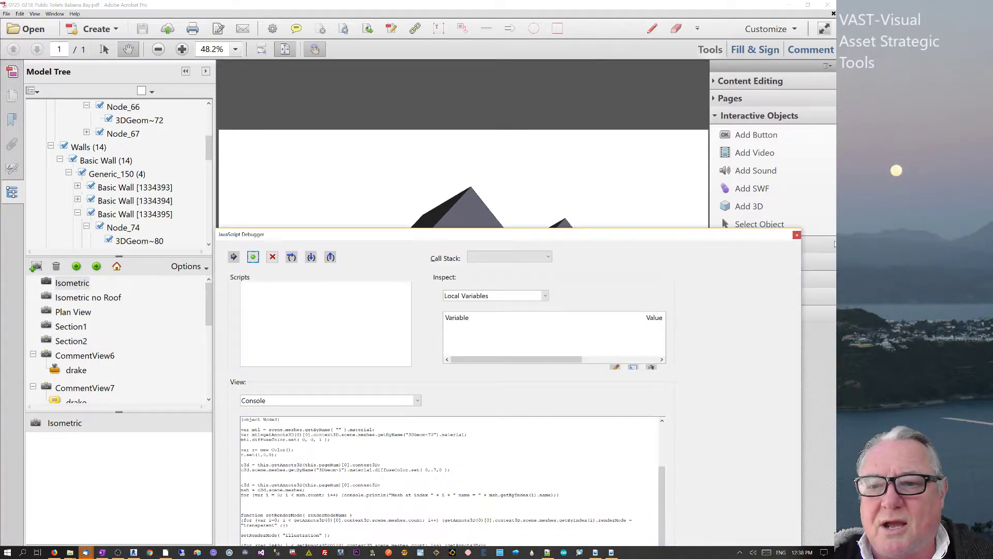
{"action": "left_click", "coordinate": [797, 235]}
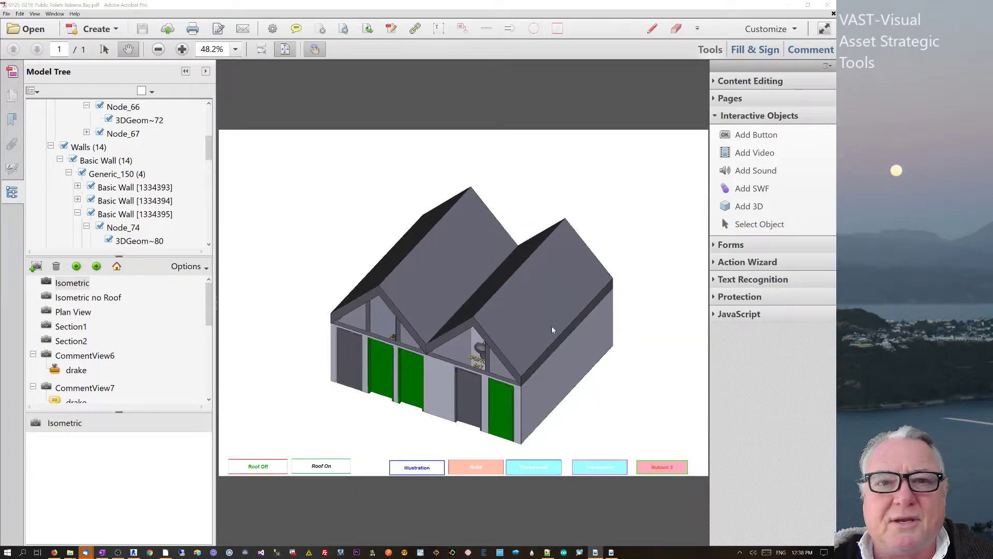
{"action": "left_click", "coordinate": [759, 224]}
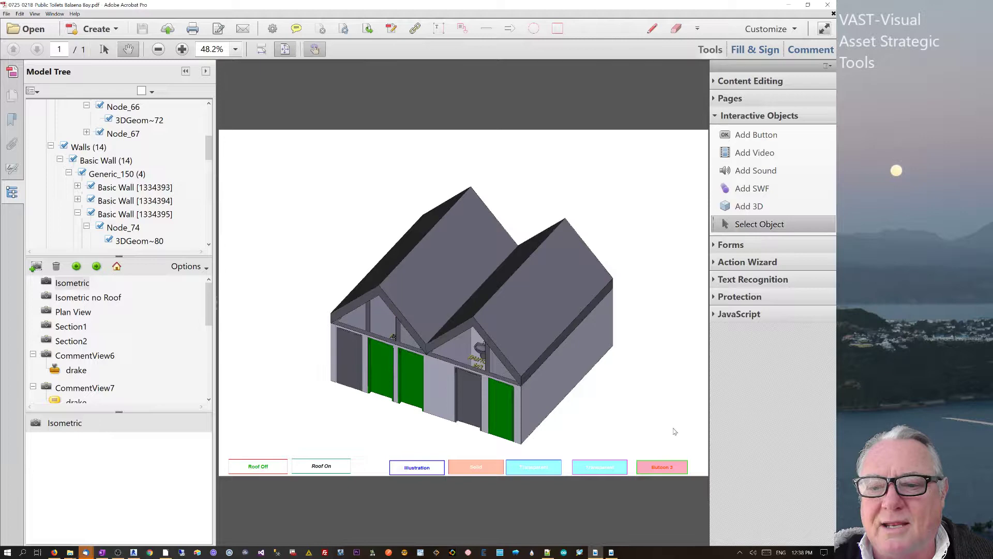
{"action": "left_click", "coordinate": [672, 464]}
{"action": "key", "text": "Delete"}
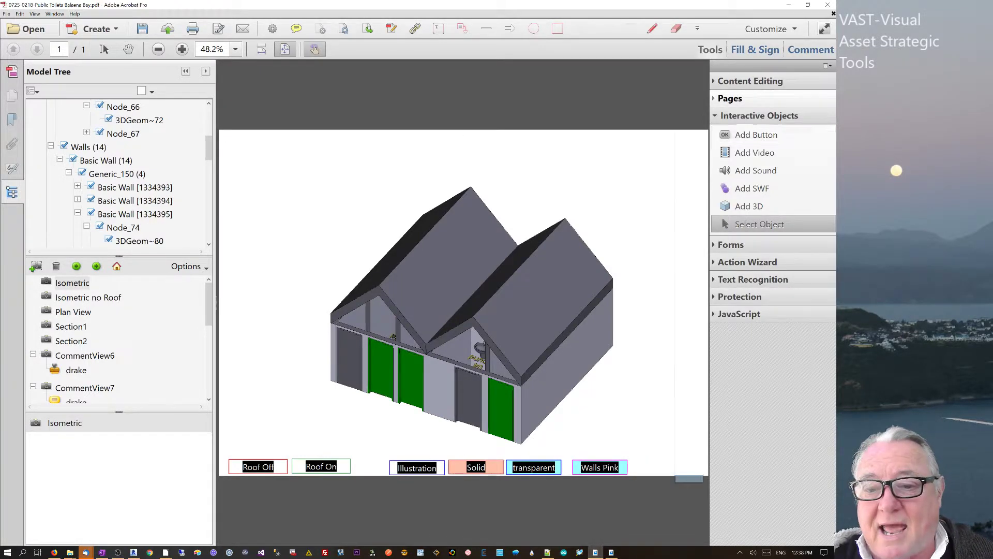
Step: Draw a new button named Button4 at the page's bottom right
{"action": "left_click", "coordinate": [756, 135]}
{"action": "left_click_drag", "start_coordinate": [636, 460], "coordinate": [691, 473]}
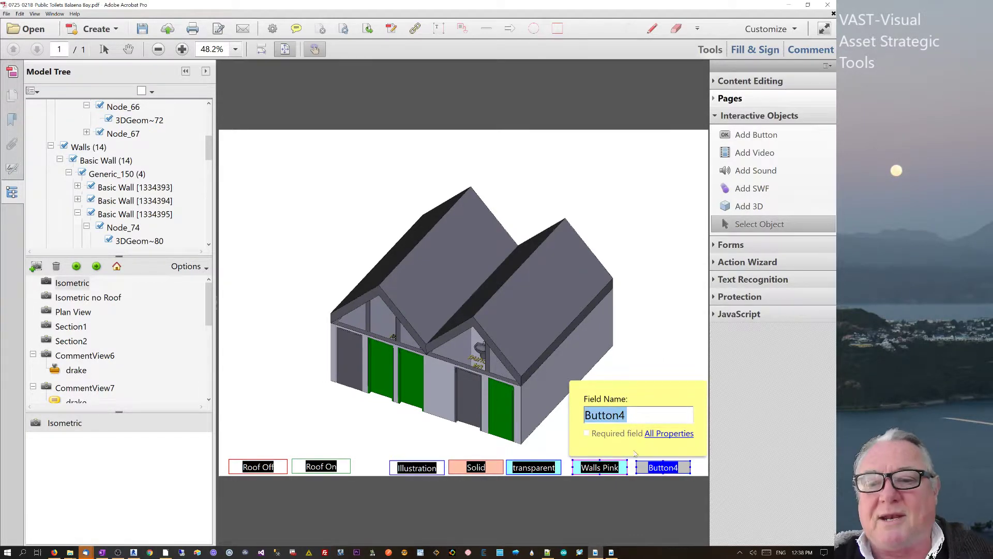
{"action": "left_click", "coordinate": [625, 415]}
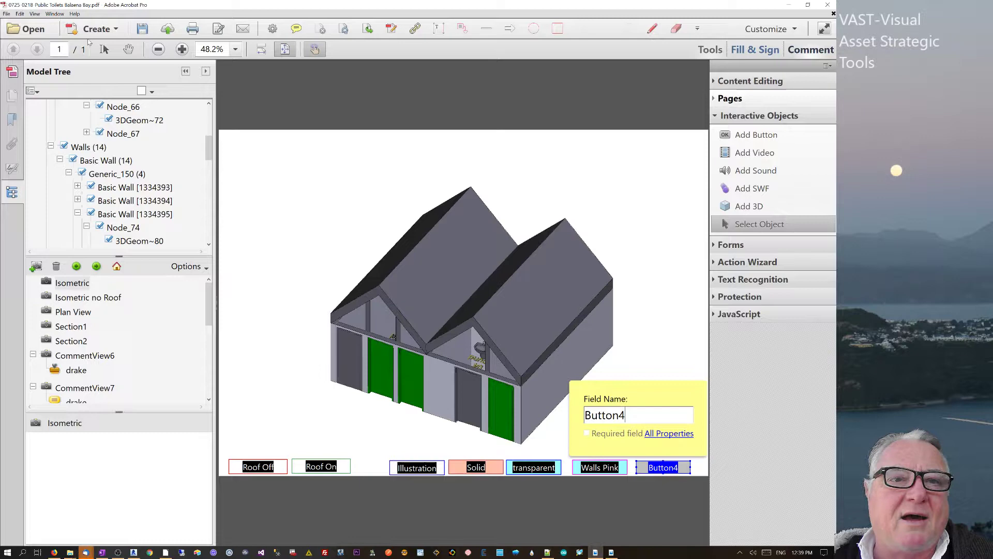
{"action": "key", "text": "Return"}
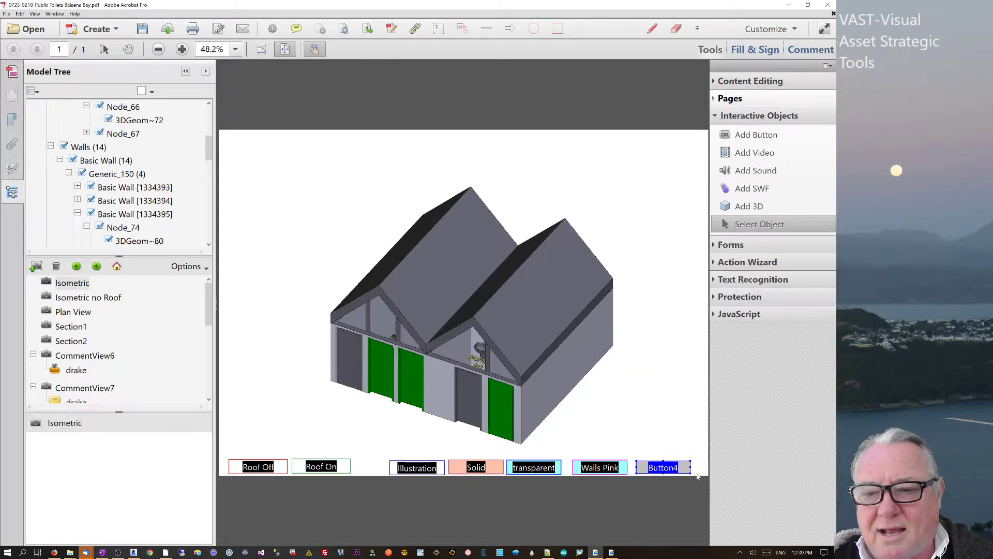
{"action": "left_click", "coordinate": [104, 49]}
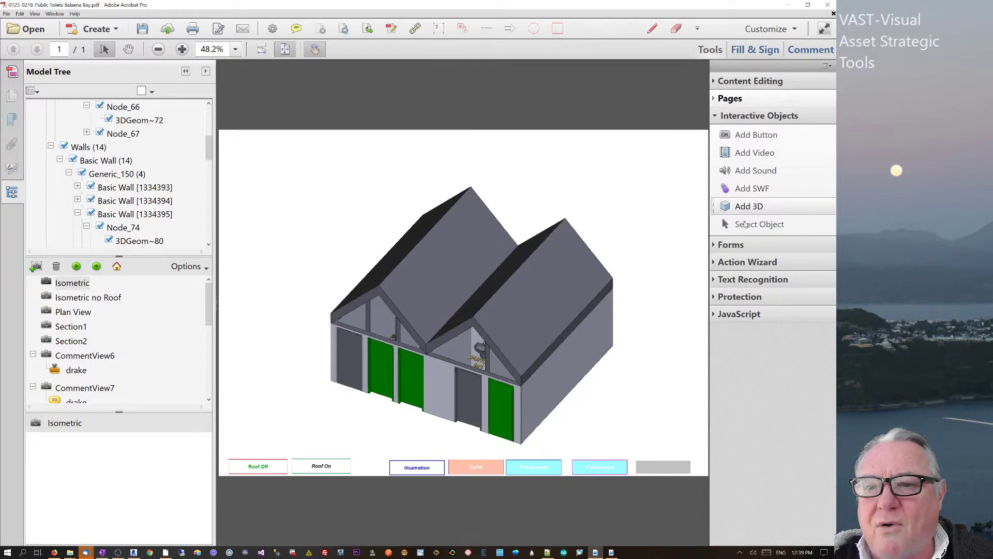
{"action": "left_click", "coordinate": [760, 224]}
Step: Give Button4 a teal border, peach fill and blue label text in its Appearance settings
{"action": "double_click", "coordinate": [656, 469]}
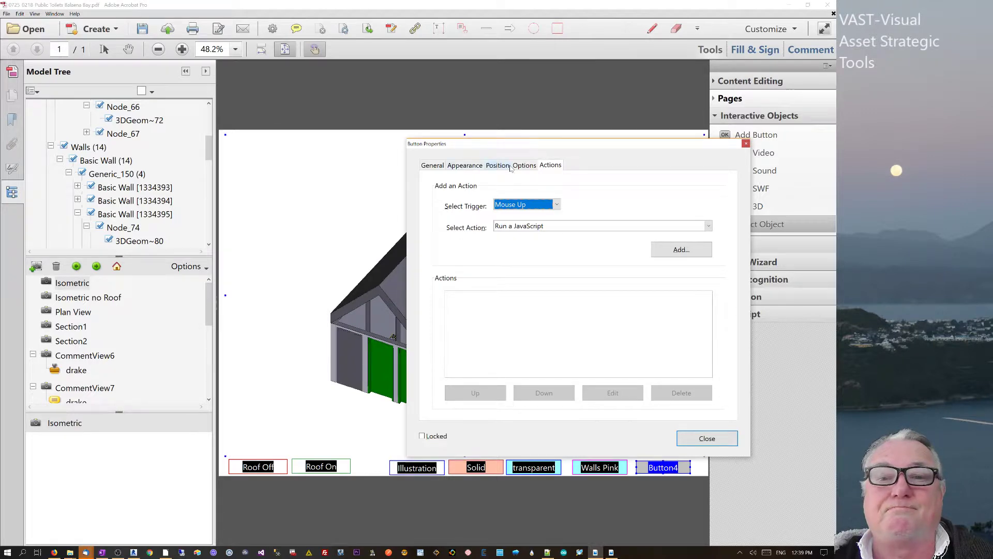
{"action": "left_click", "coordinate": [524, 166]}
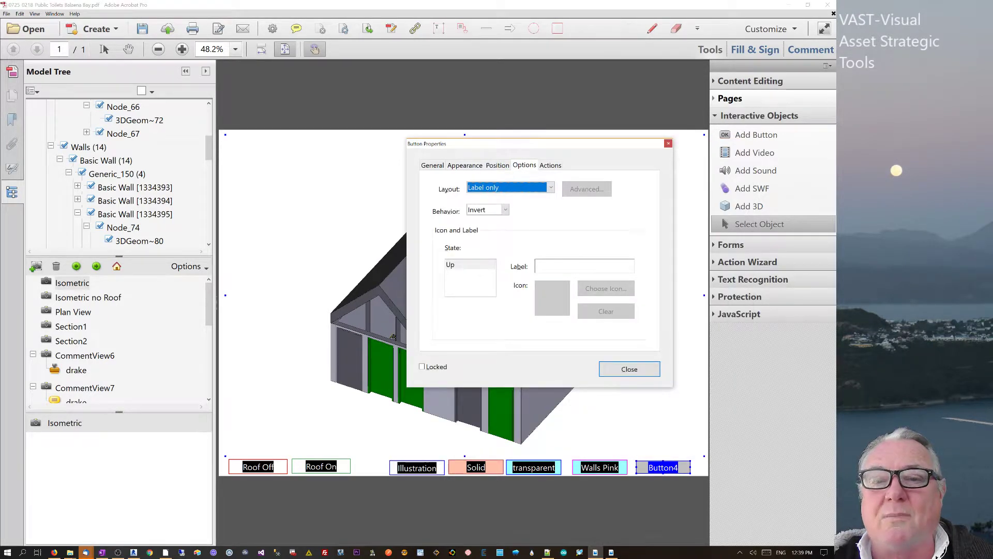
{"action": "left_click", "coordinate": [537, 265]}
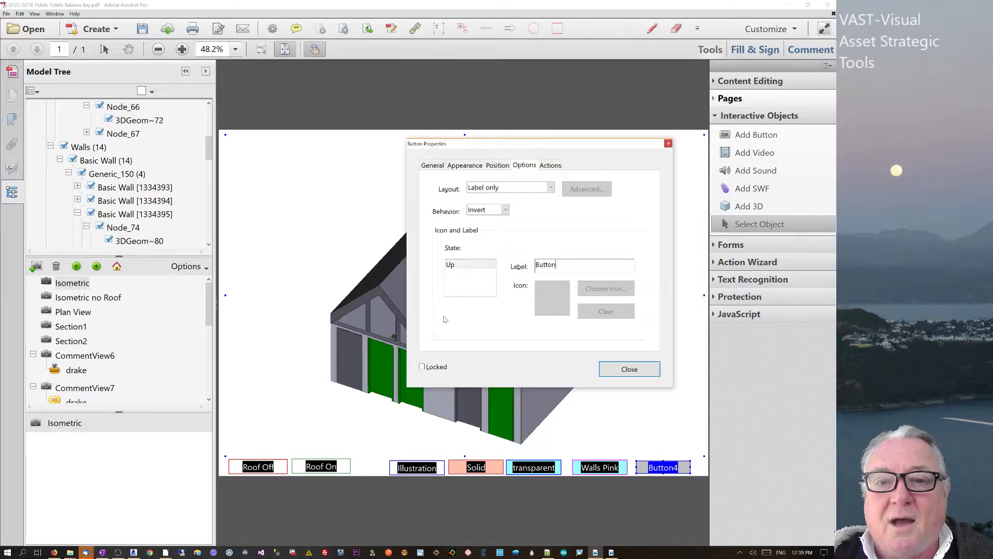
{"action": "left_click", "coordinate": [432, 165]}
{"action": "left_click", "coordinate": [465, 165]}
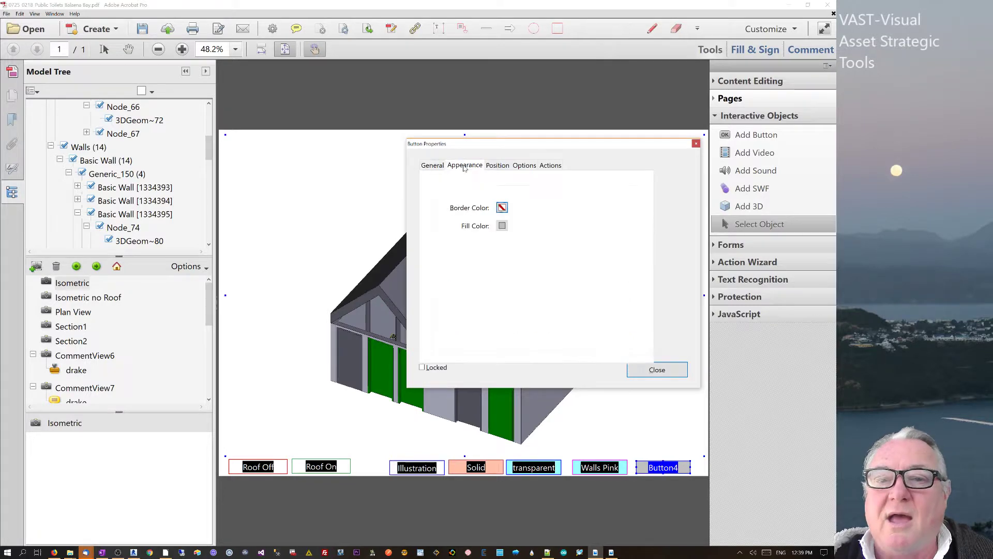
{"action": "left_click", "coordinate": [501, 207]}
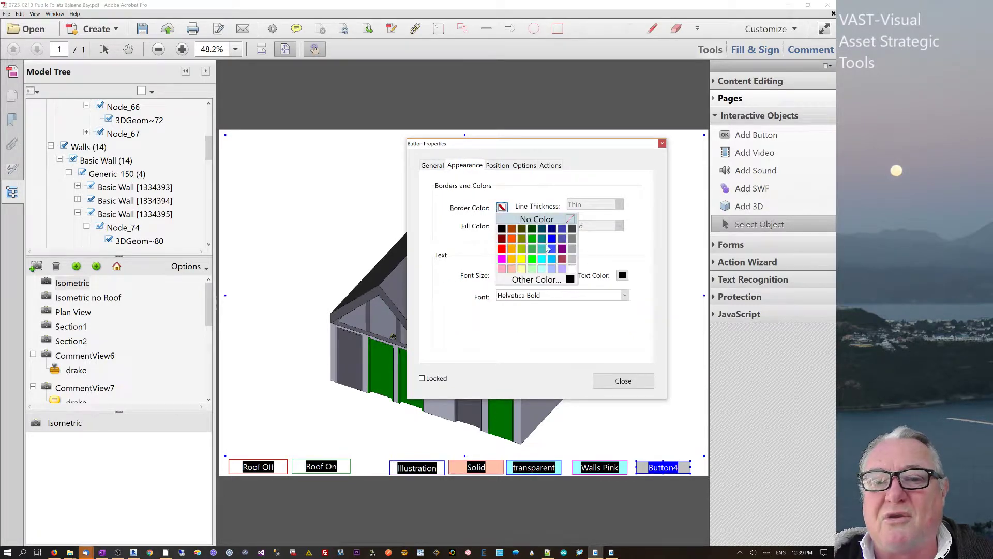
{"action": "left_click", "coordinate": [541, 248]}
{"action": "left_click", "coordinate": [503, 225]}
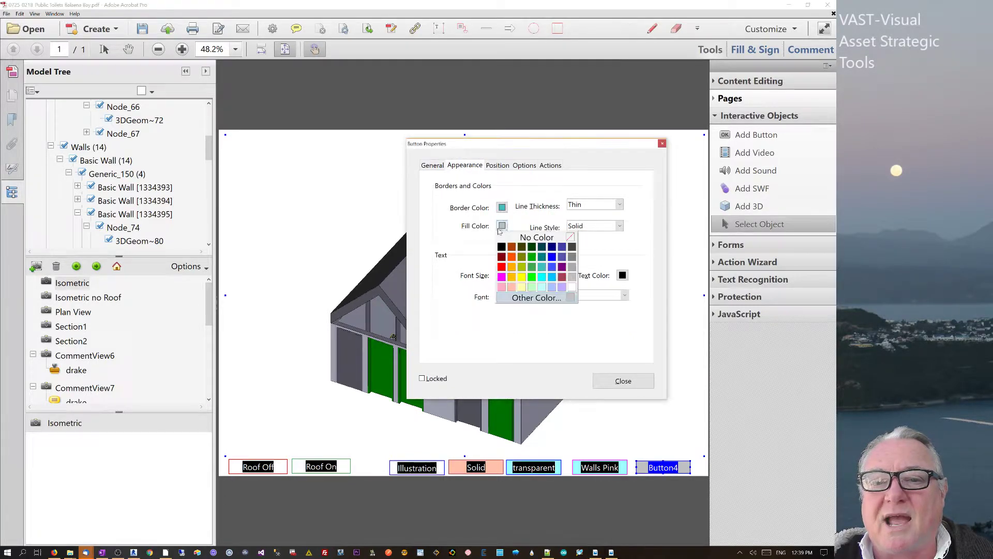
{"action": "left_click", "coordinate": [512, 287]}
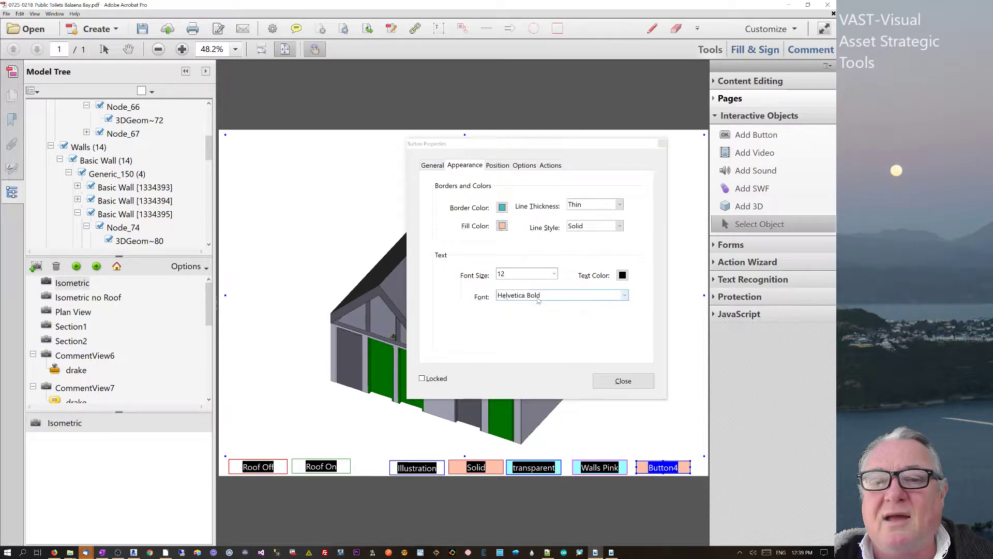
{"action": "left_click", "coordinate": [623, 274]}
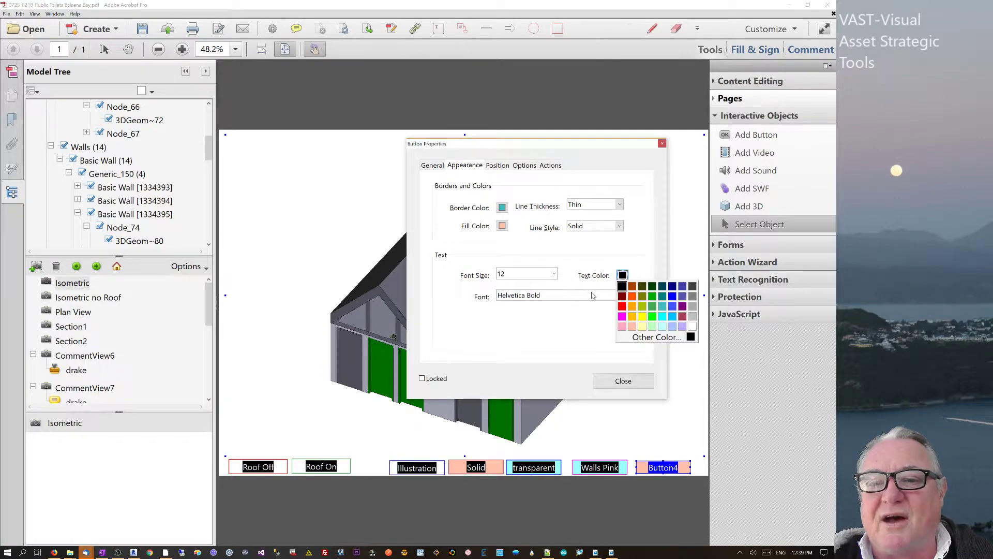
{"action": "left_click", "coordinate": [632, 316]}
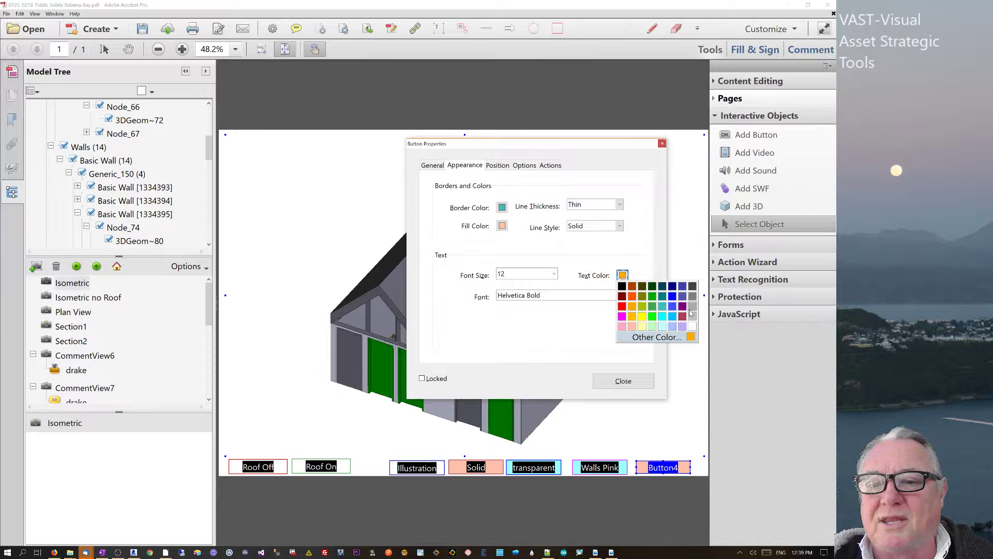
{"action": "left_click", "coordinate": [618, 380]}
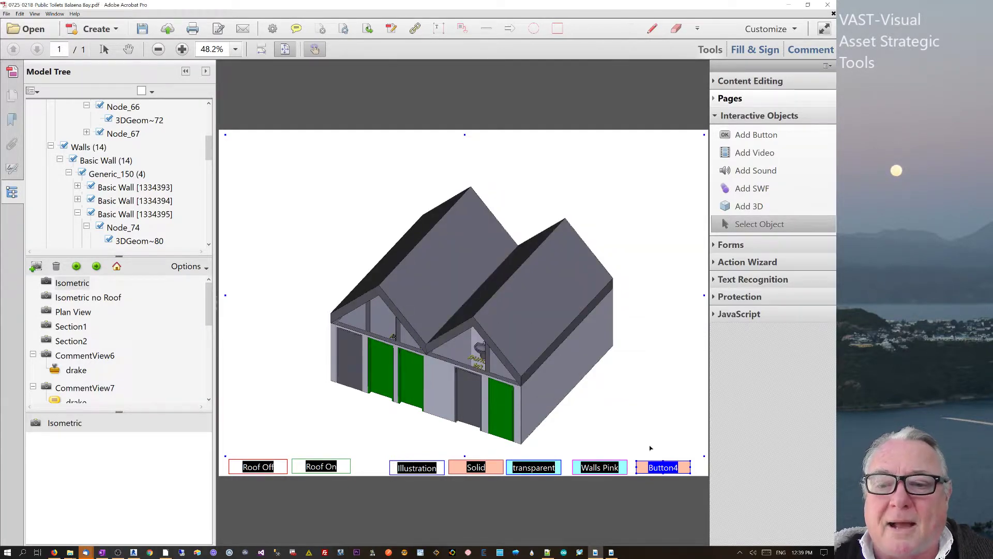
Step: Reopen Button4's properties and go to its Actions tab
{"action": "double_click", "coordinate": [643, 463]}
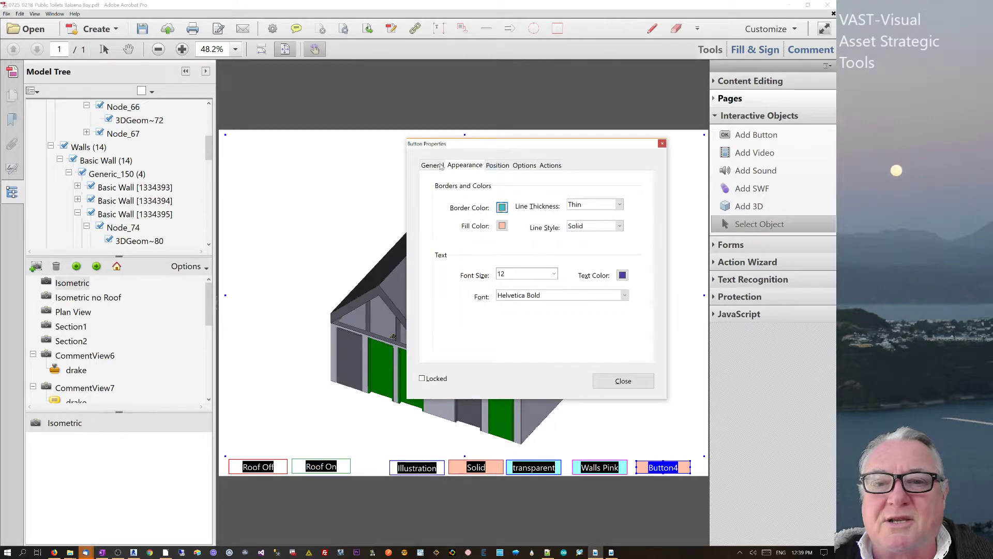
{"action": "left_click", "coordinate": [497, 165]}
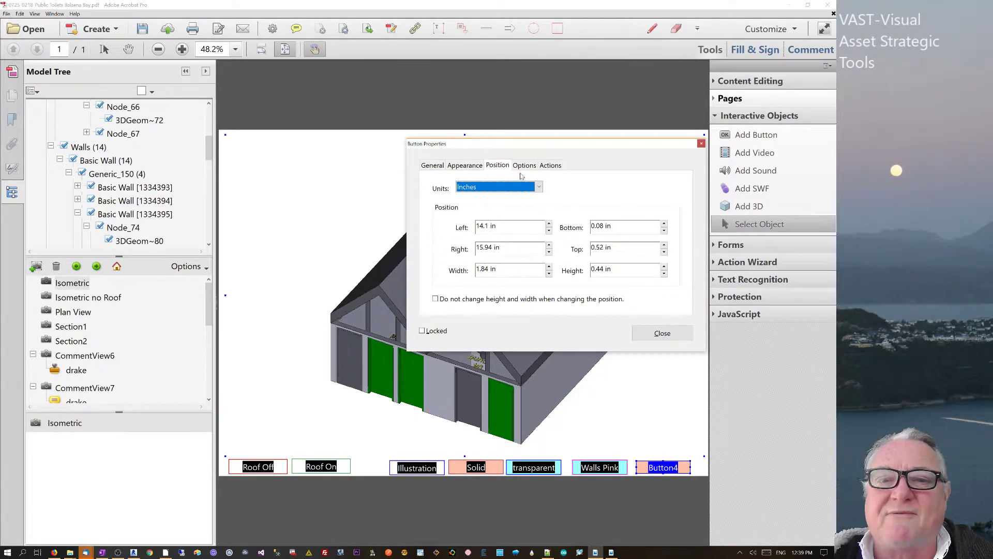
{"action": "left_click", "coordinate": [524, 165]}
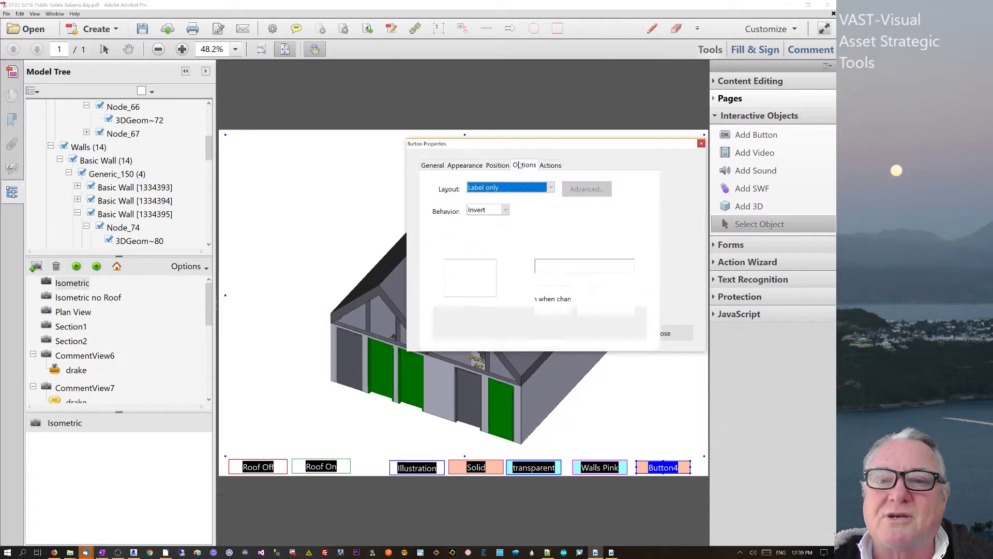
{"action": "left_click", "coordinate": [551, 165]}
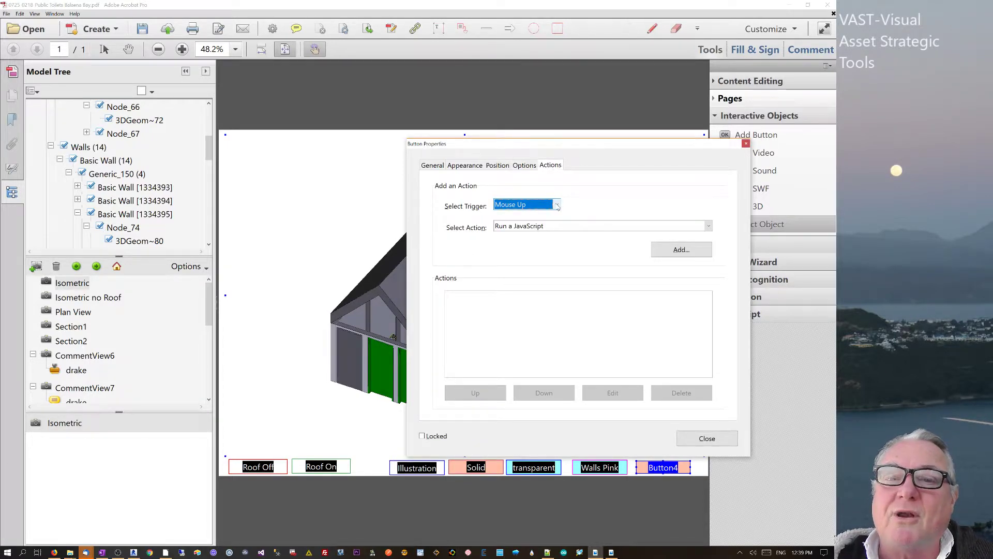
Step: Add a Mouse Up 'Run a JavaScript' action to Button4 and enter its script
{"action": "left_click", "coordinate": [708, 226]}
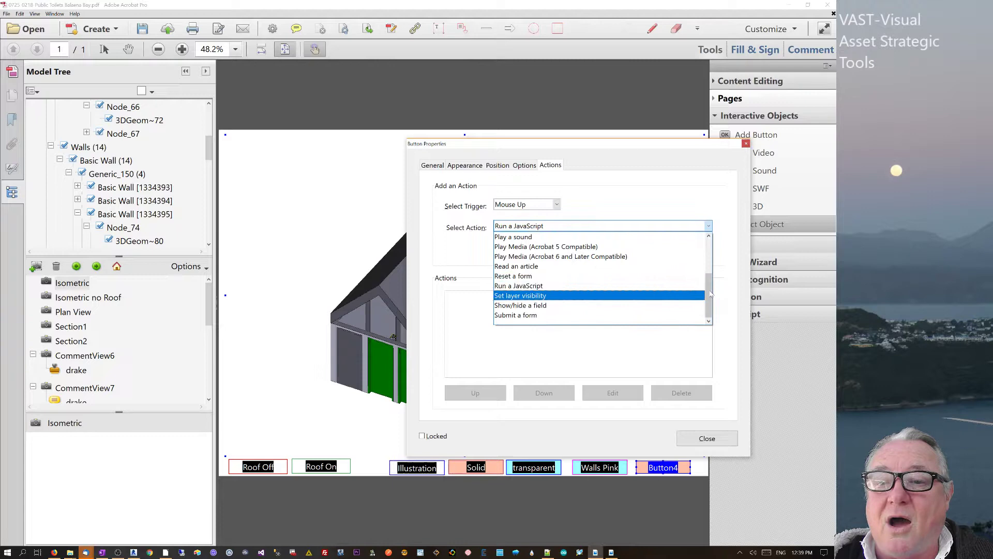
{"action": "scroll", "coordinate": [704, 269], "scroll_direction": "up", "scroll_amount": 2}
{"action": "scroll", "coordinate": [704, 269], "scroll_direction": "up", "scroll_amount": 1}
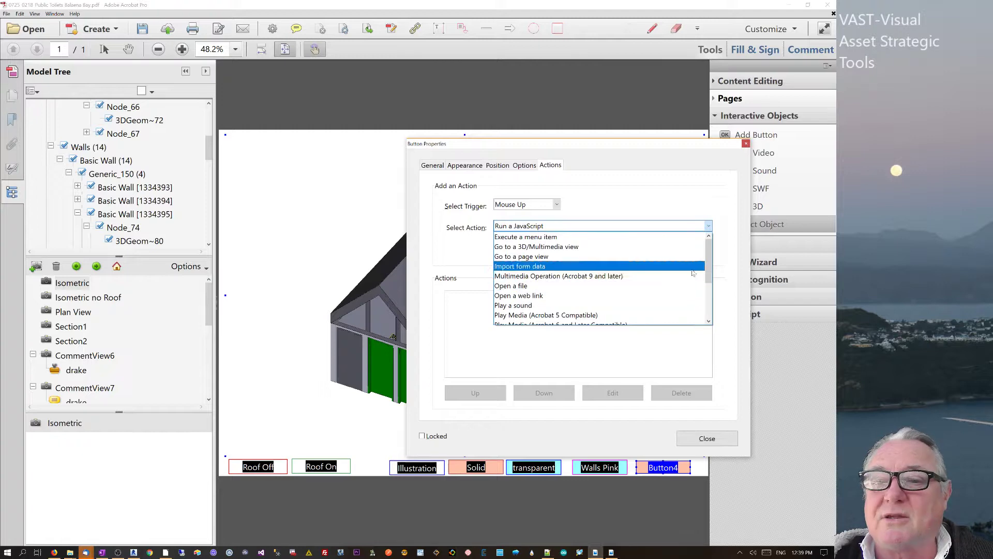
{"action": "left_click_drag", "start_coordinate": [708, 259], "coordinate": [706, 293]}
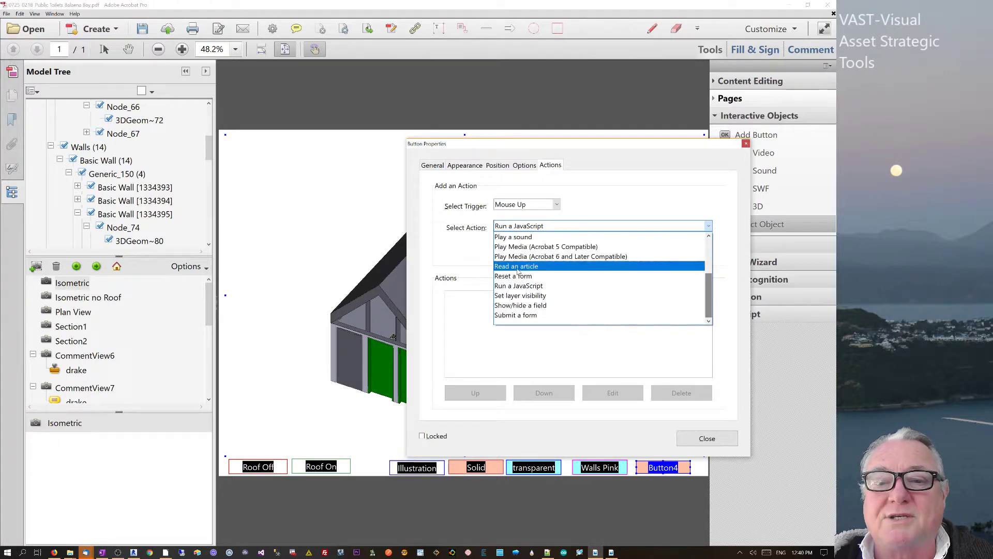
{"action": "left_click", "coordinate": [600, 285]}
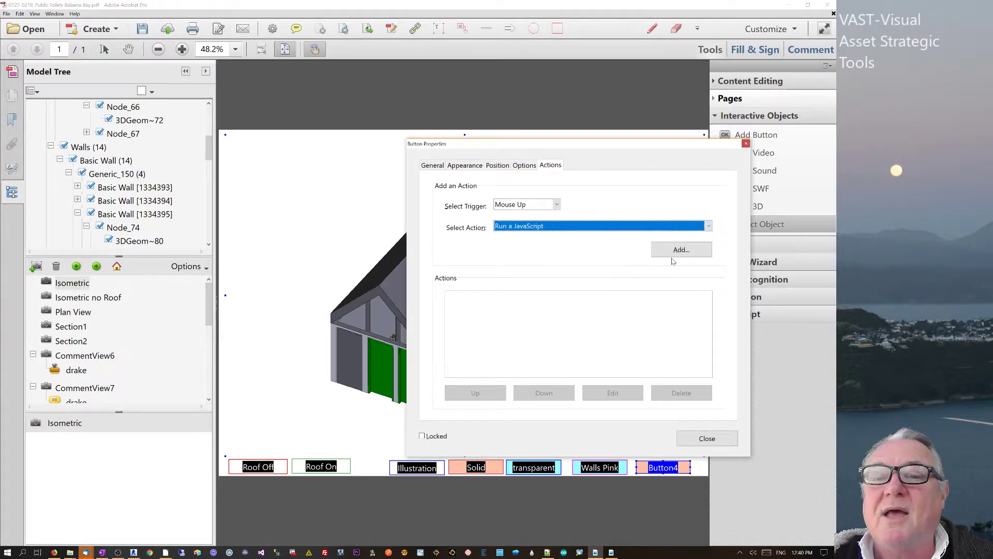
{"action": "left_click", "coordinate": [672, 253]}
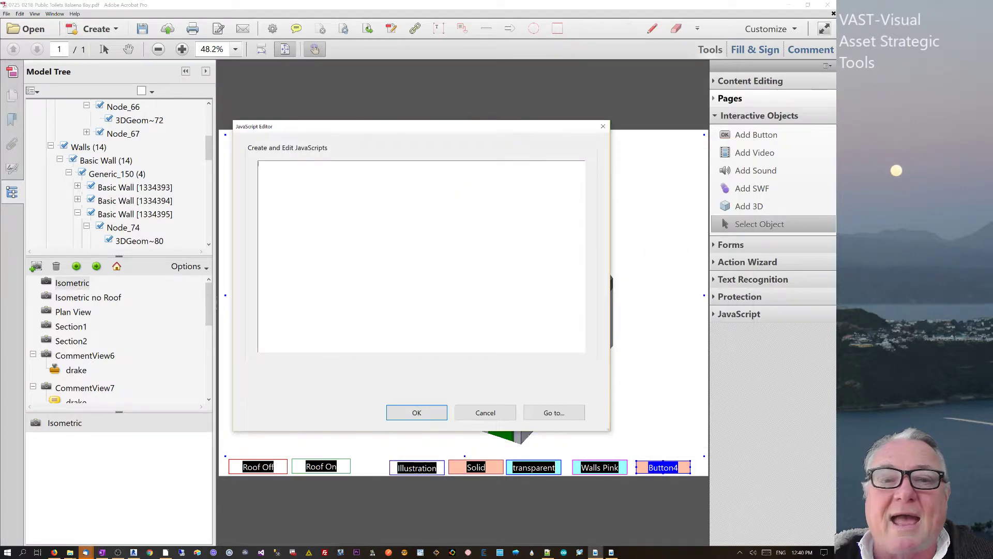
{"action": "type", "text": "uagjzrdtuigbozdtjaticaadrjoztnd"}
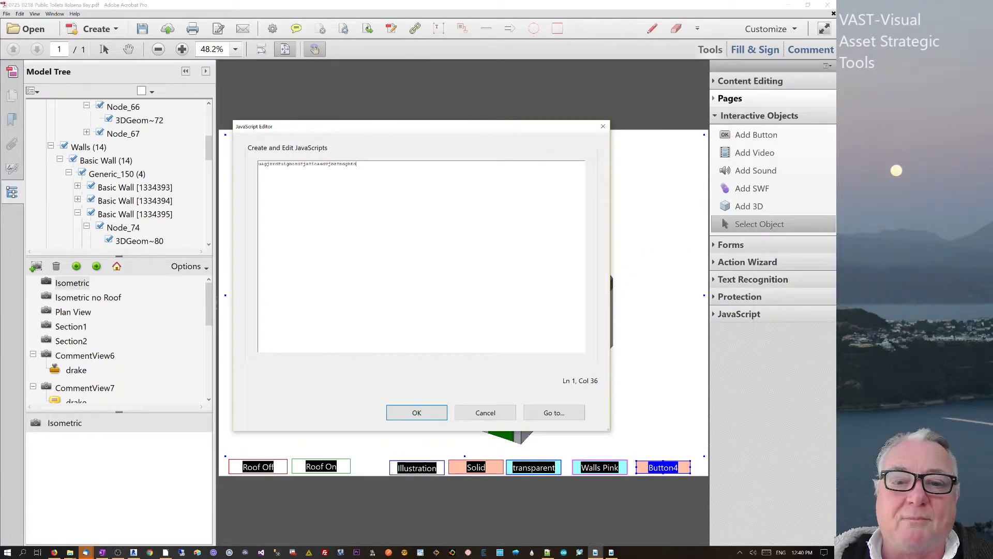
{"action": "type", "text": "ghta"}
{"action": "left_click", "coordinate": [416, 412]}
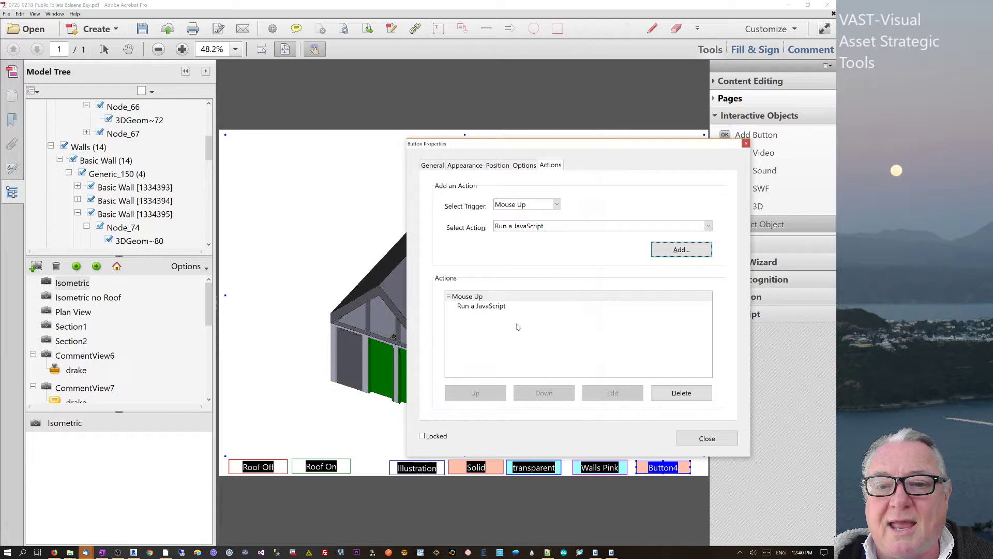
Step: Review Button4's JavaScript action, close its properties, and exit form editing
{"action": "left_click", "coordinate": [490, 307]}
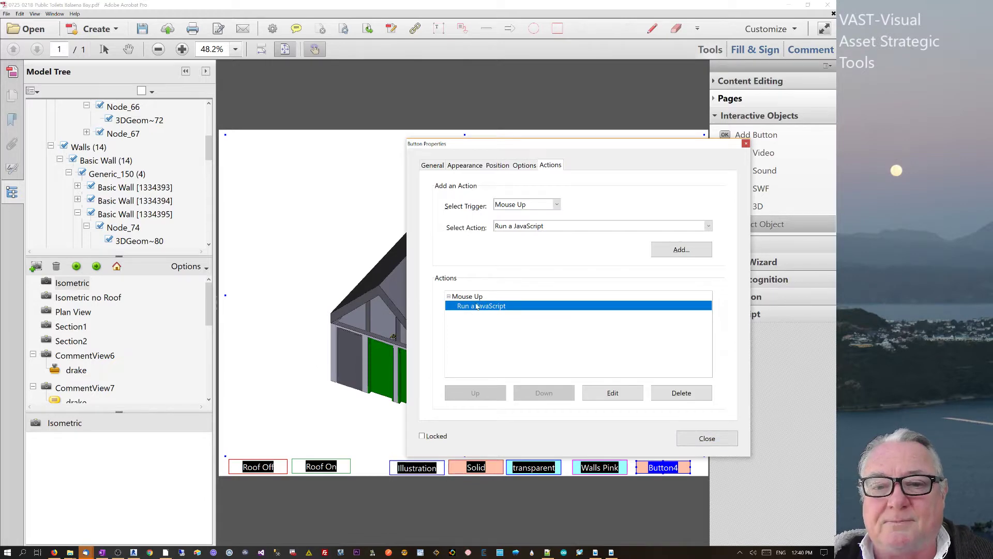
{"action": "left_click", "coordinate": [623, 399]}
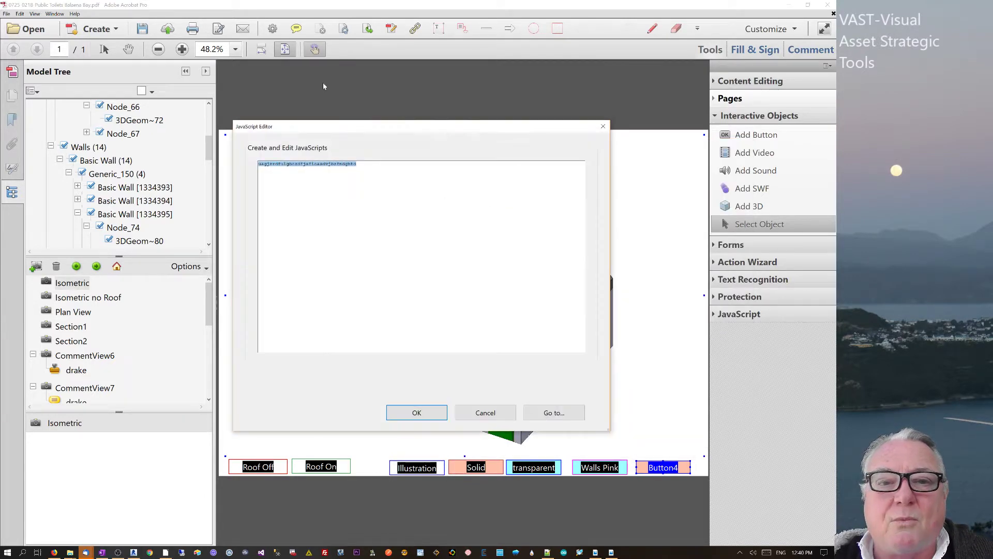
{"action": "left_click", "coordinate": [417, 411]}
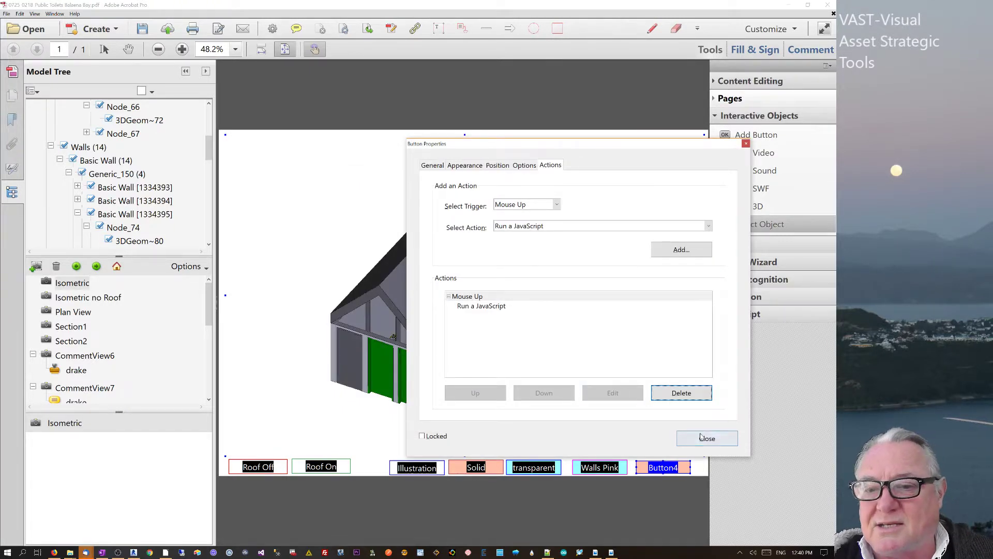
{"action": "left_click", "coordinate": [678, 439]}
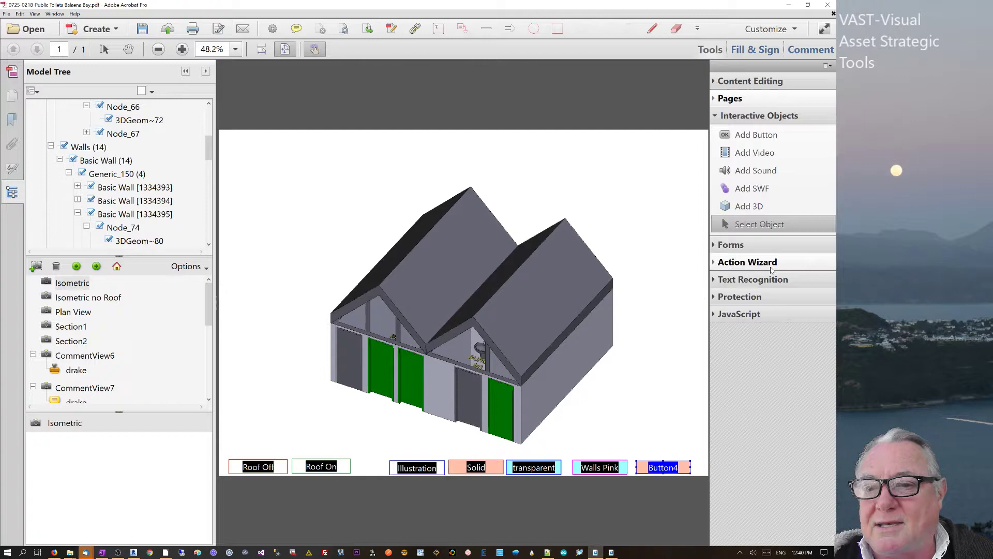
{"action": "left_click", "coordinate": [752, 314]}
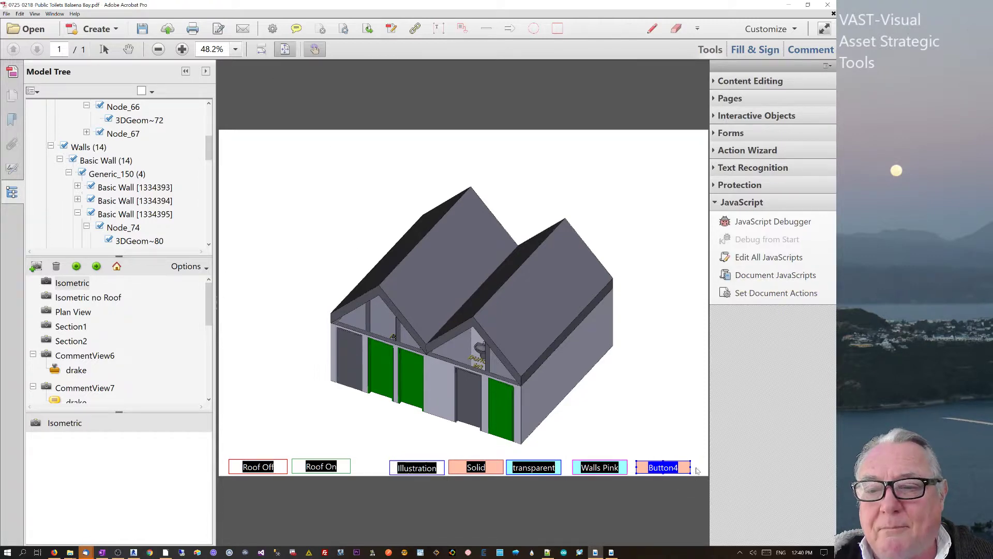
{"action": "left_click", "coordinate": [104, 48]}
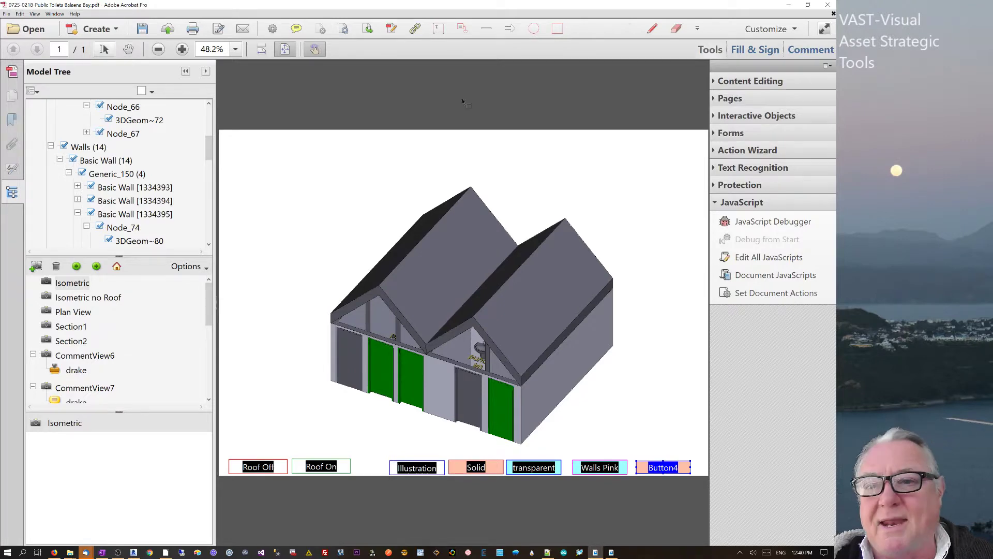
Step: Recheck Button4's script in form editing, then close properties and turn form field editing off
{"action": "left_click", "coordinate": [734, 116]}
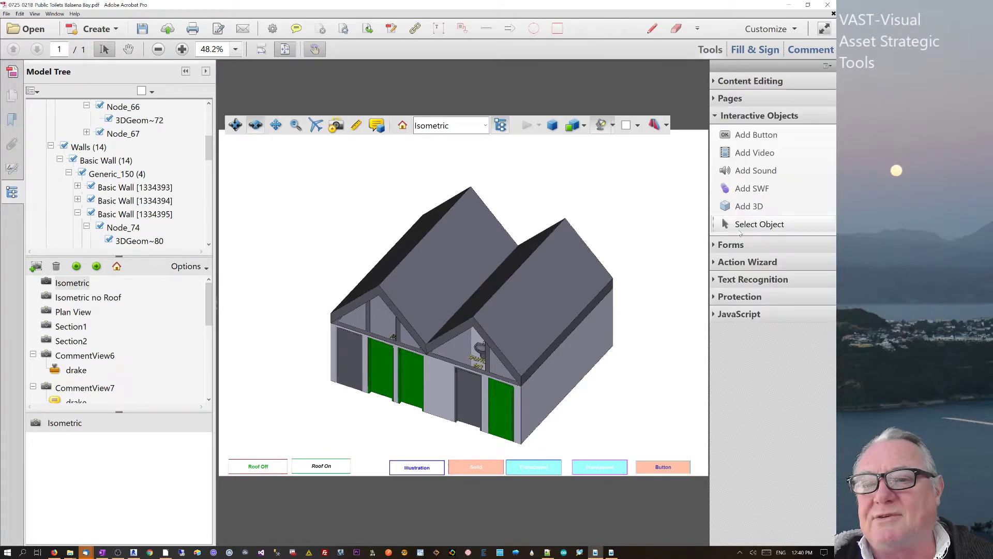
{"action": "left_click", "coordinate": [766, 223]}
{"action": "double_click", "coordinate": [683, 468]}
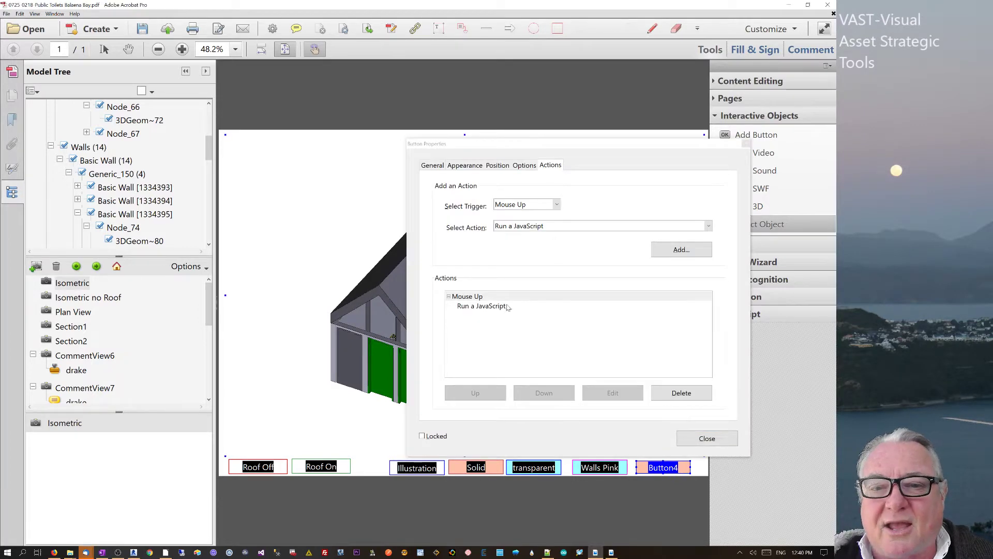
{"action": "left_click", "coordinate": [481, 306]}
{"action": "left_click", "coordinate": [613, 392]}
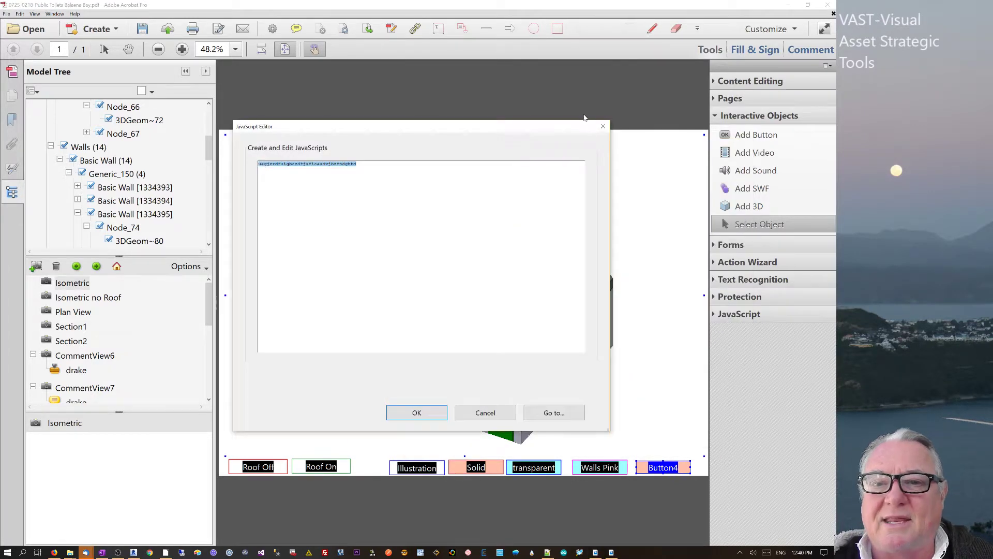
{"action": "left_click", "coordinate": [603, 126]}
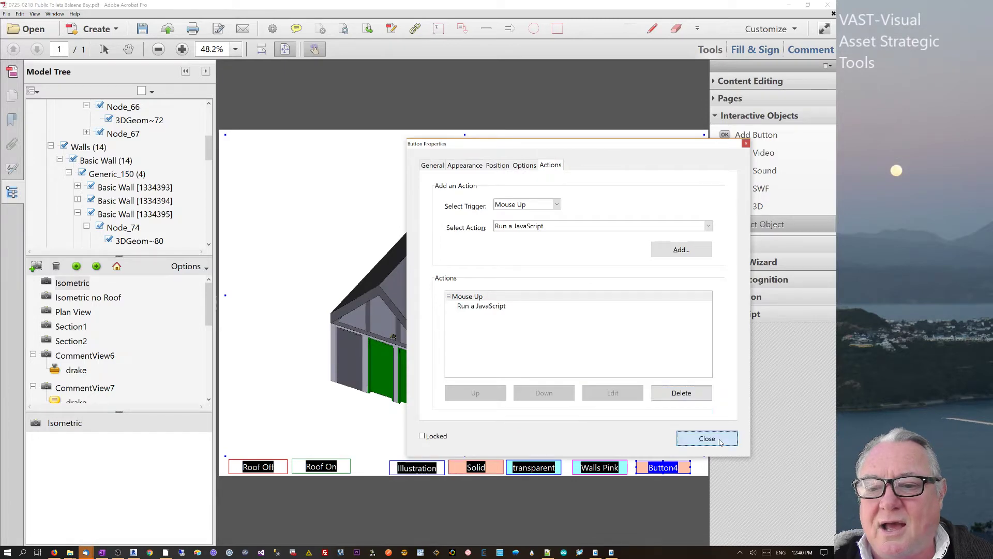
{"action": "left_click", "coordinate": [720, 441]}
{"action": "left_click", "coordinate": [698, 467]}
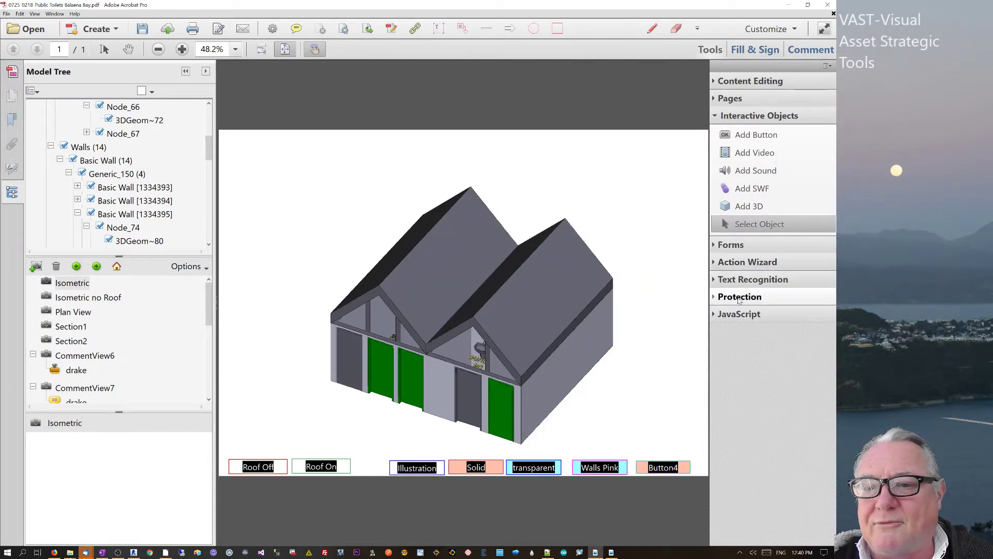
{"action": "left_click", "coordinate": [725, 222]}
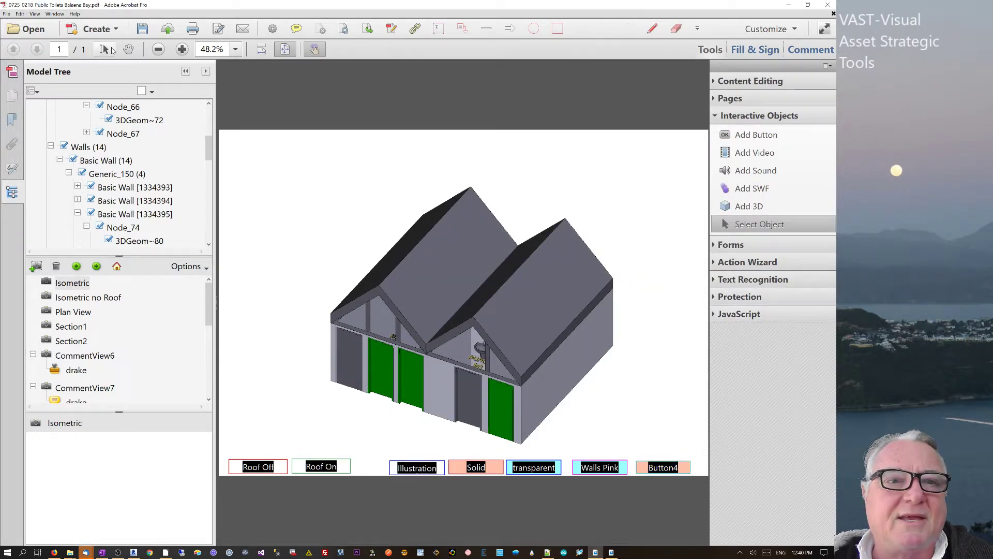
Step: Copy the Roof Off script's getAnnots3D roof-hiding lines from Edit All JavaScripts, then open the JavaScript Debugger
{"action": "left_click", "coordinate": [754, 314]}
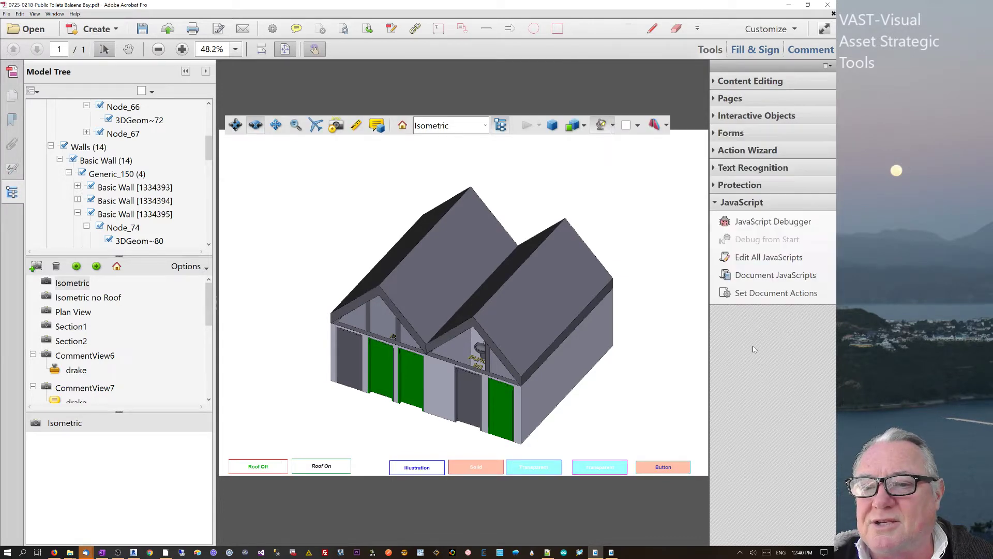
{"action": "left_click", "coordinate": [758, 261]}
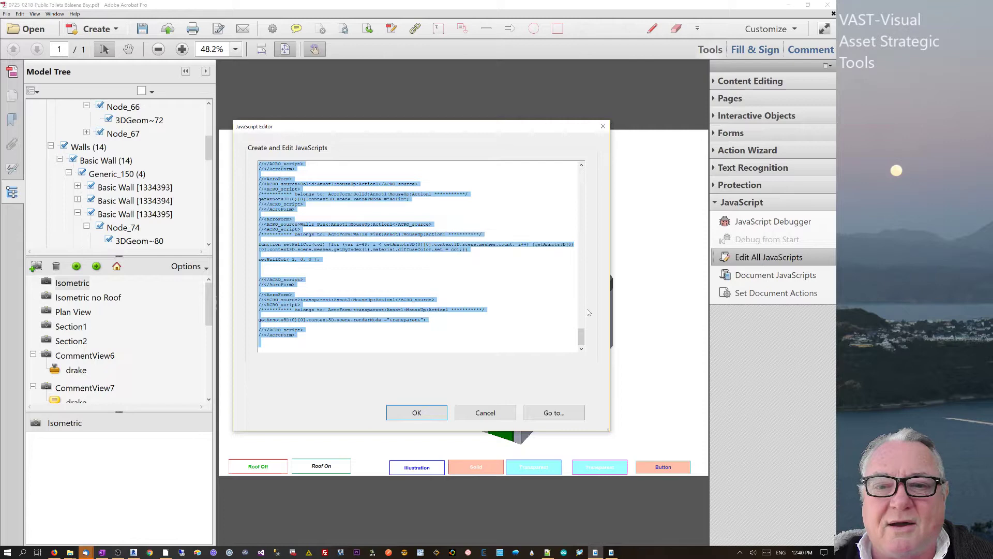
{"action": "left_click", "coordinate": [569, 314]}
{"action": "left_click_drag", "start_coordinate": [585, 339], "coordinate": [584, 320]}
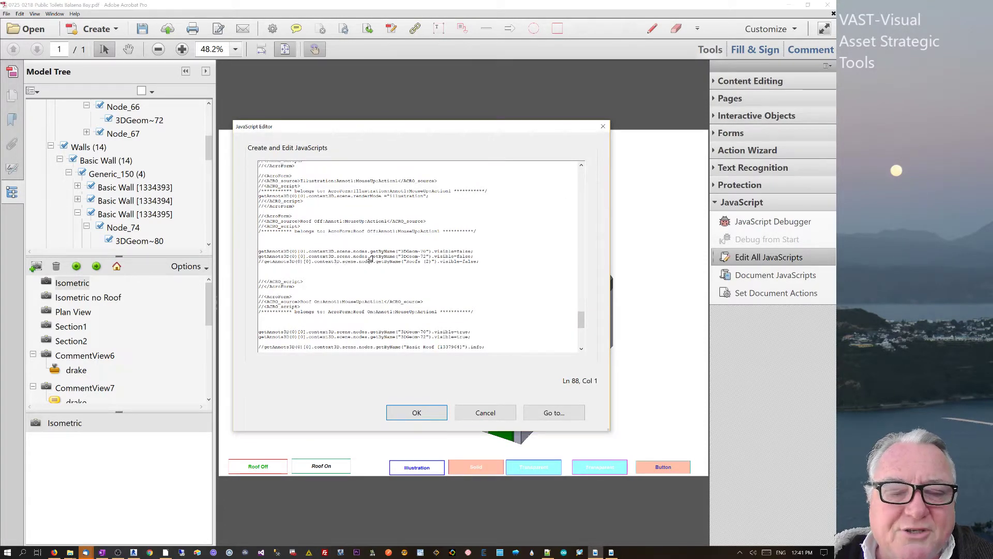
{"action": "left_click_drag", "start_coordinate": [285, 253], "coordinate": [258, 251]}
{"action": "key", "text": "ctrl+c"}
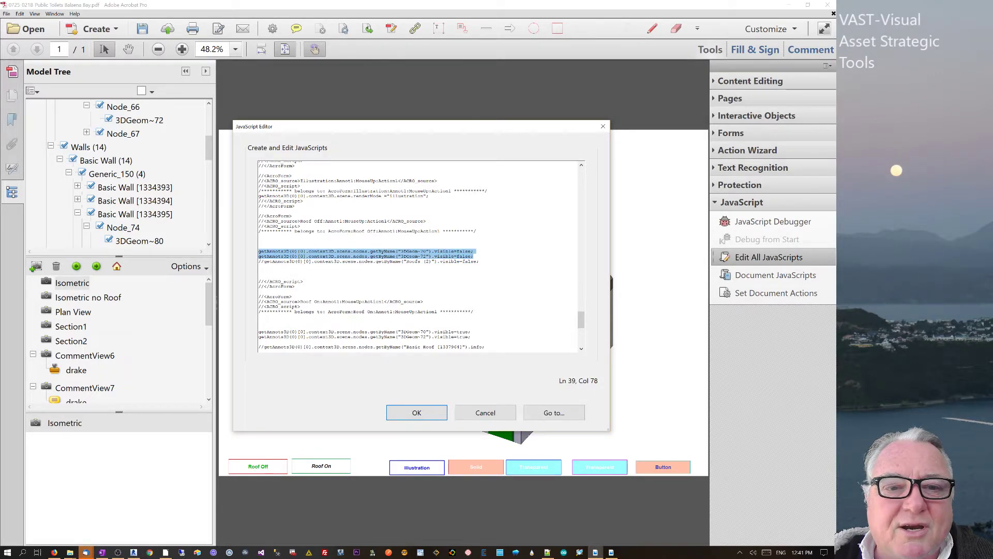
{"action": "left_click", "coordinate": [417, 413]}
{"action": "left_click", "coordinate": [772, 221]}
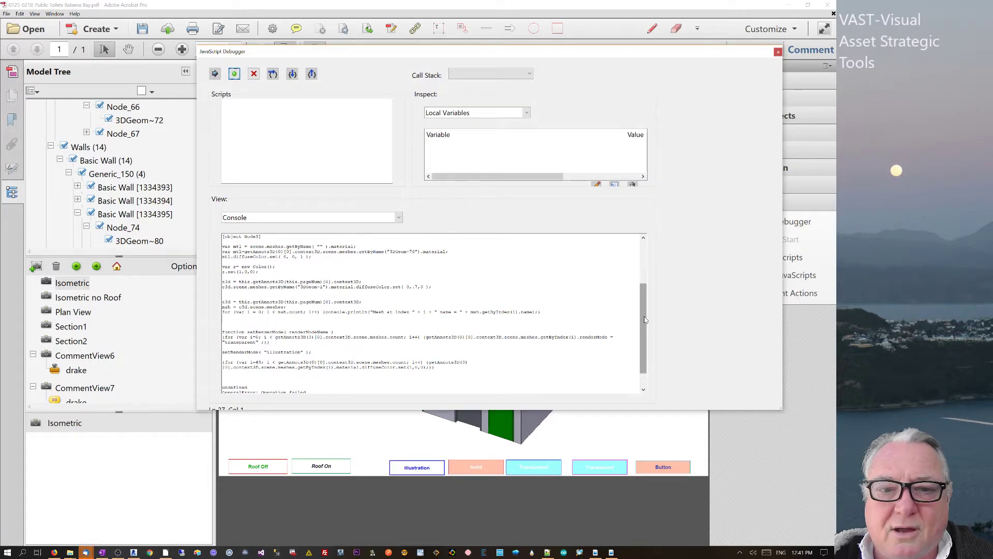
Step: Replace the old console output with the roof-hiding lines, run them with Ctrl+Enter, and close the debugger
{"action": "left_click_drag", "start_coordinate": [223, 355], "coordinate": [354, 386]}
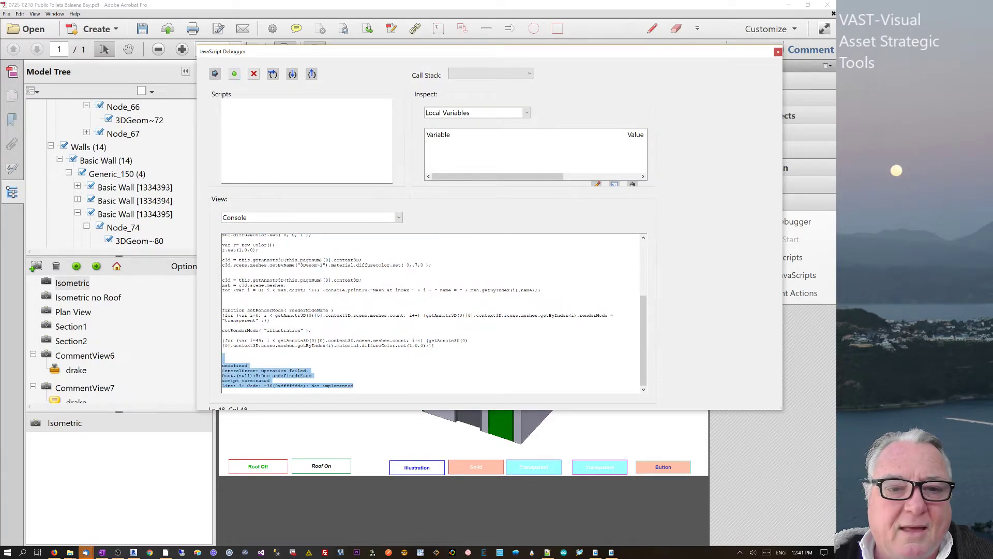
{"action": "key", "text": "ctrl+v"}
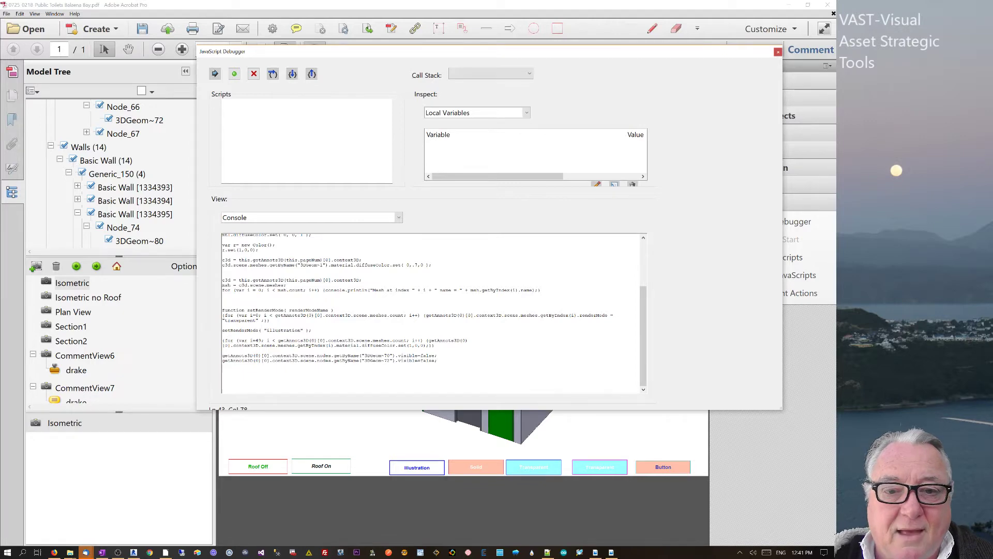
{"action": "left_click_drag", "start_coordinate": [438, 360], "coordinate": [231, 355]}
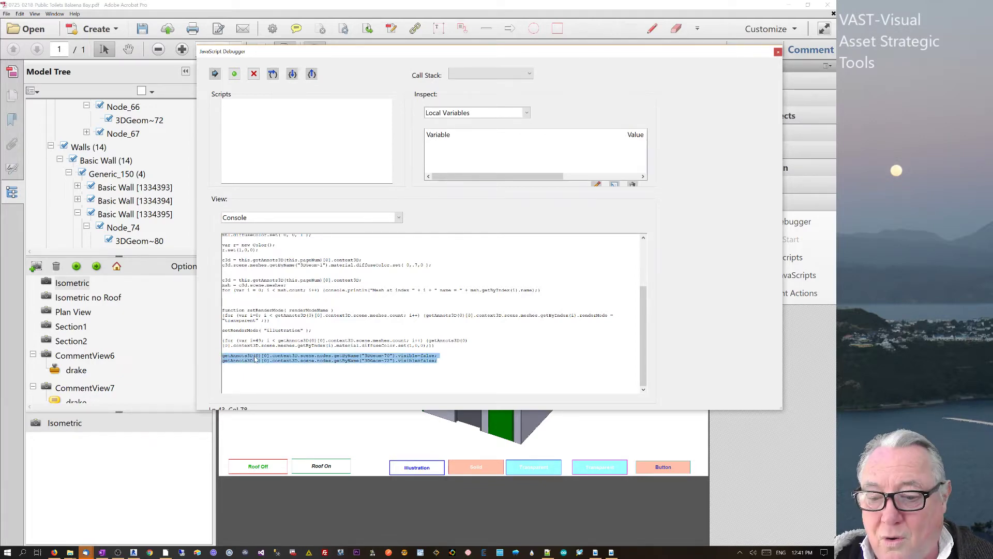
{"action": "key", "text": "ctrl+Return"}
{"action": "left_click_drag", "start_coordinate": [567, 53], "coordinate": [477, 99]}
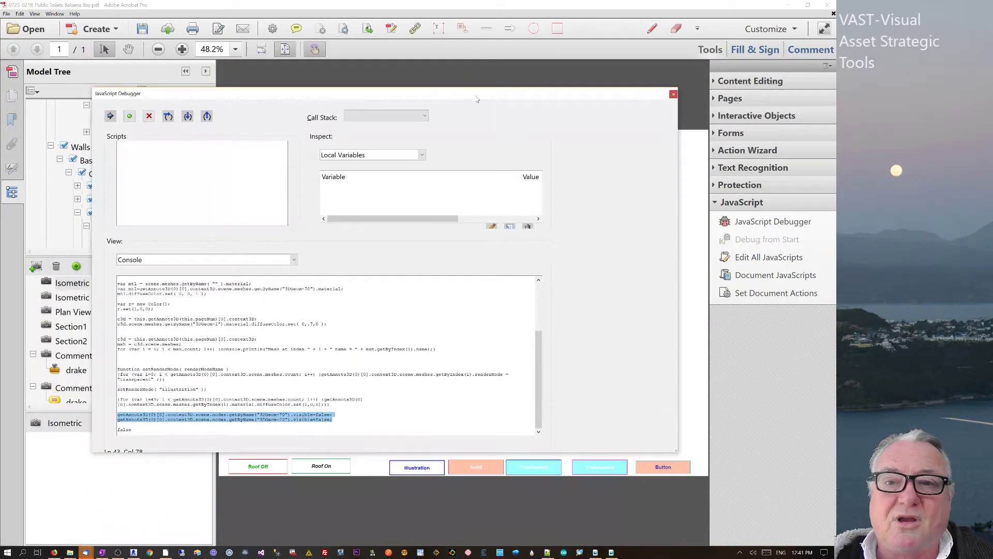
{"action": "left_click", "coordinate": [673, 93]}
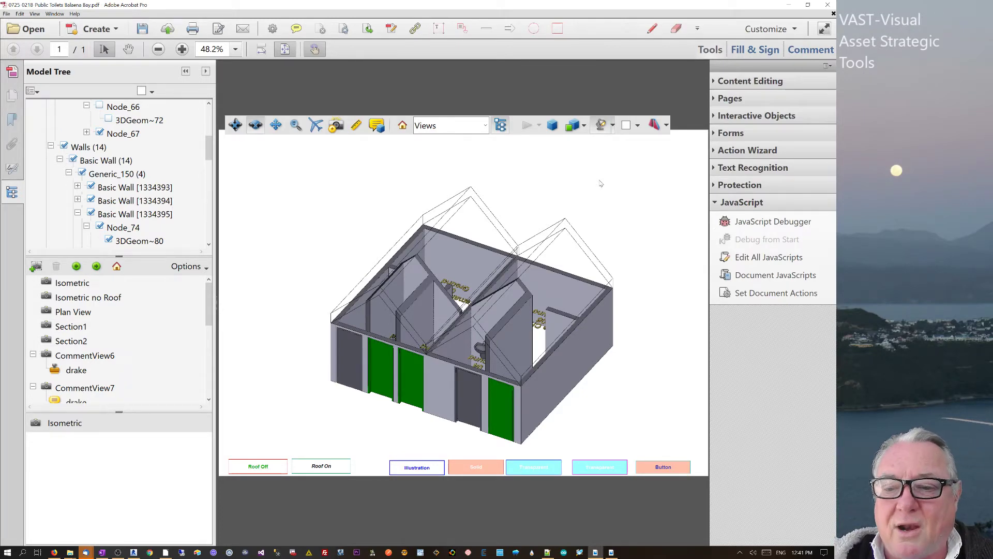
Step: Return the 3D API reference to page 1, close it, and reopen AcrobatDC_js_3d_api_reference.pdf from Recent Files
{"action": "left_click", "coordinate": [598, 552]}
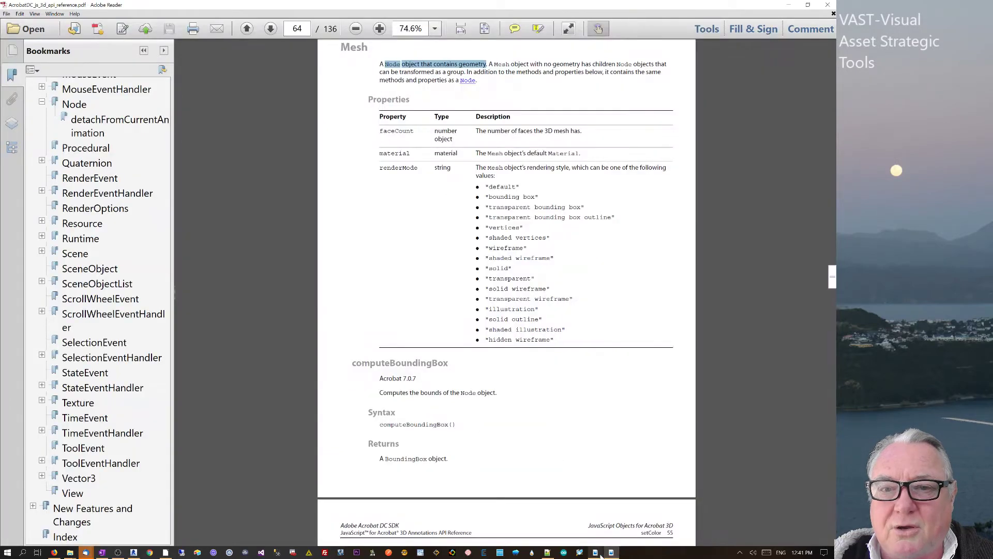
{"action": "mouse_move", "coordinate": [600, 554]}
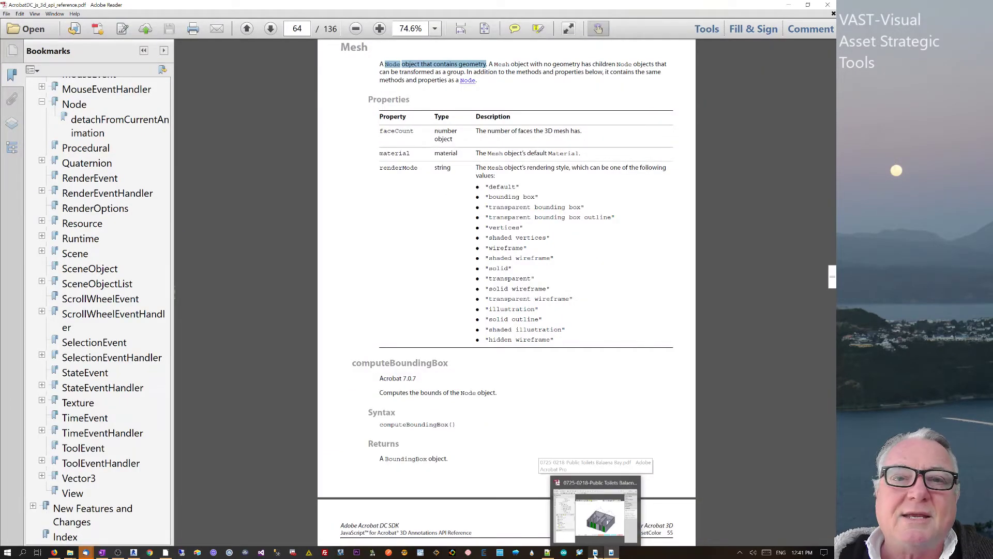
{"action": "key", "text": "Home"}
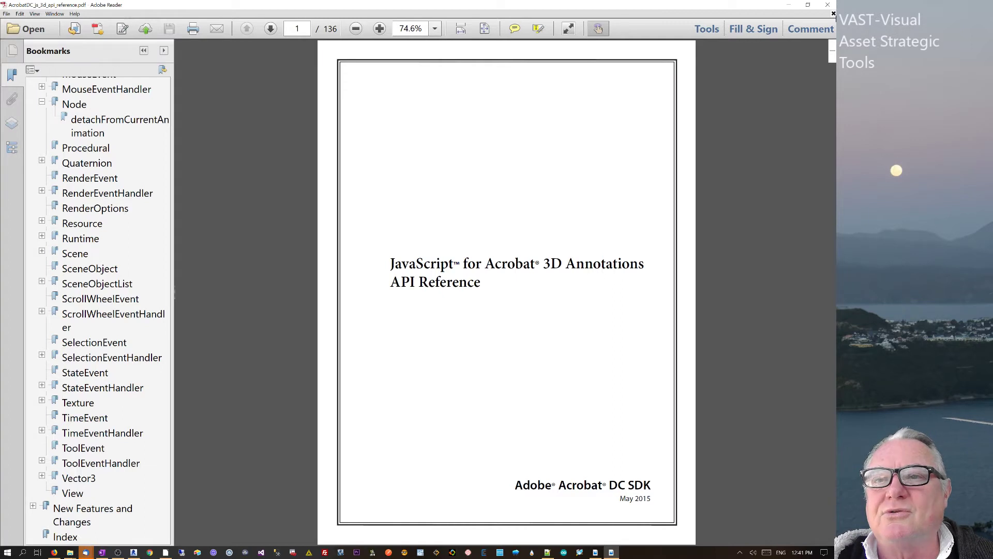
{"action": "left_click", "coordinate": [833, 13]}
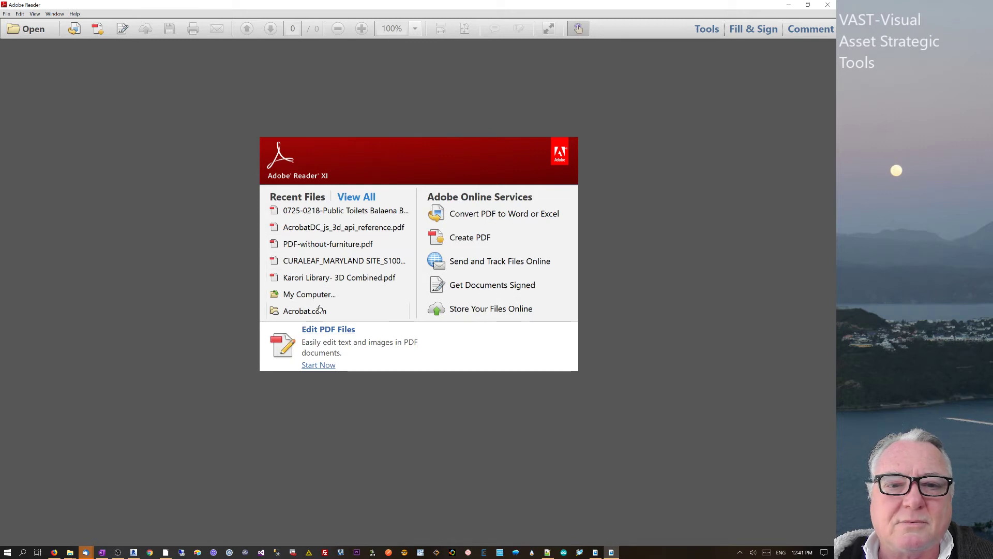
{"action": "left_click", "coordinate": [375, 228]}
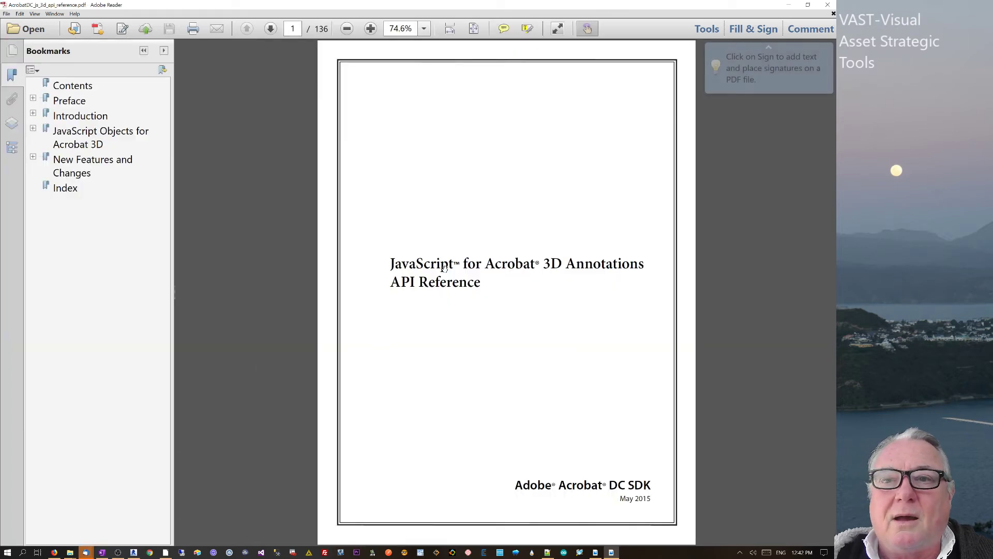
Step: Minimize Adobe Reader to bring the roofless toilet block PDF back in Acrobat Pro
{"action": "left_click", "coordinate": [788, 4]}
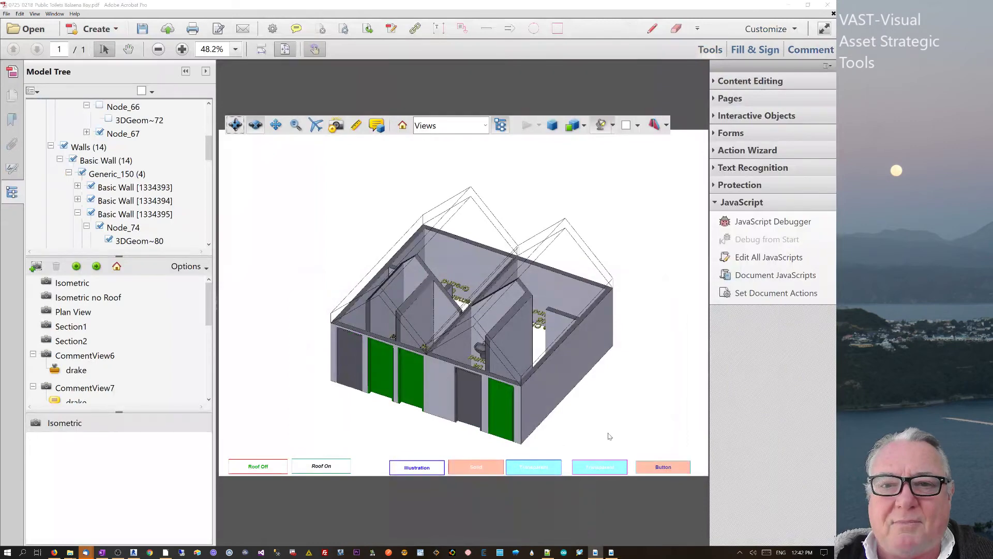